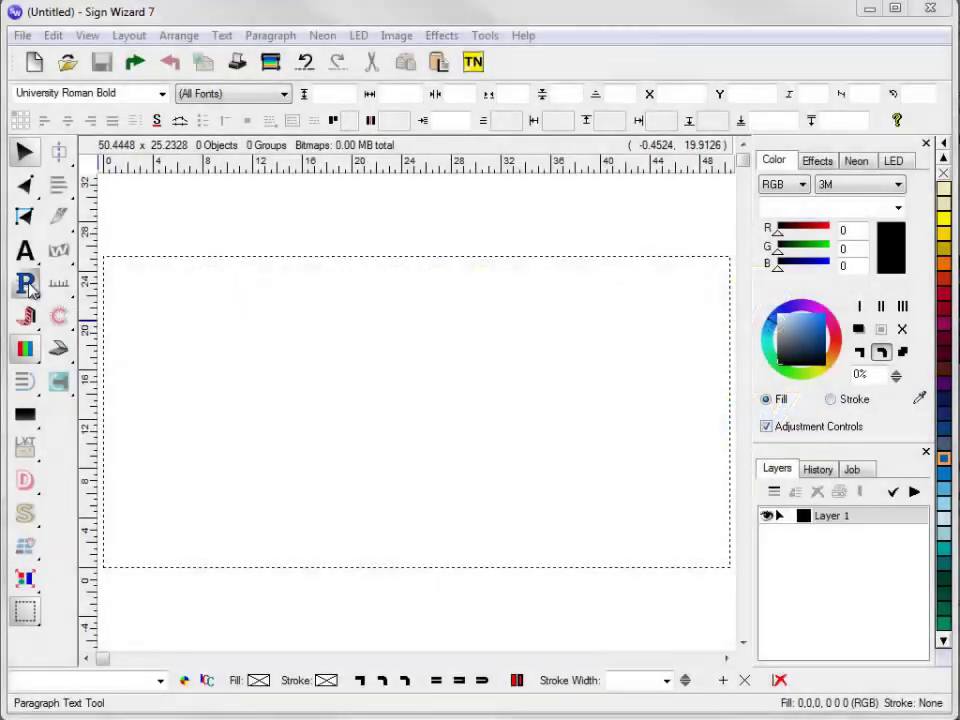
# Create the paragraph text "COOL DRINKS" on the layout and move it slightly higher
pyautogui.click(26, 284)
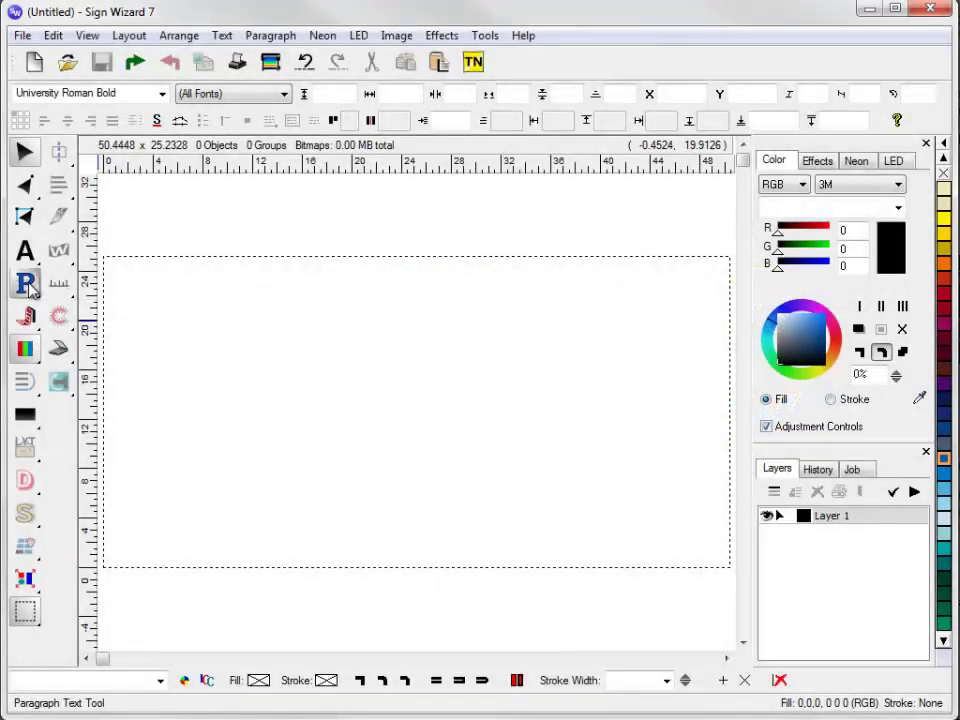
pyautogui.click(144, 475)
pyautogui.write('CO')
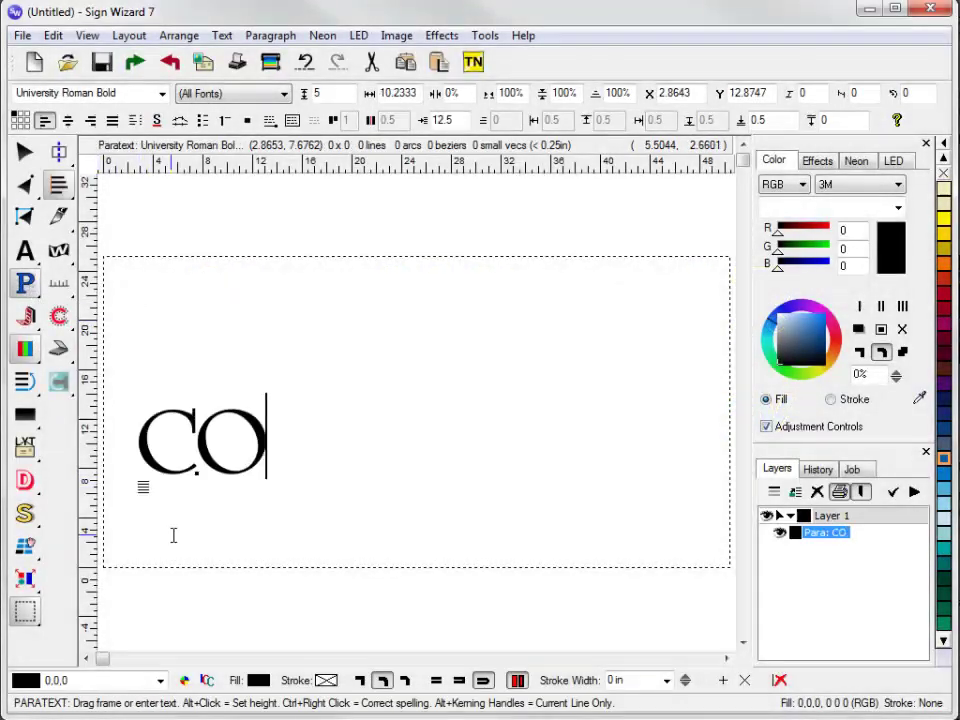
pyautogui.write('OL DRINKS')
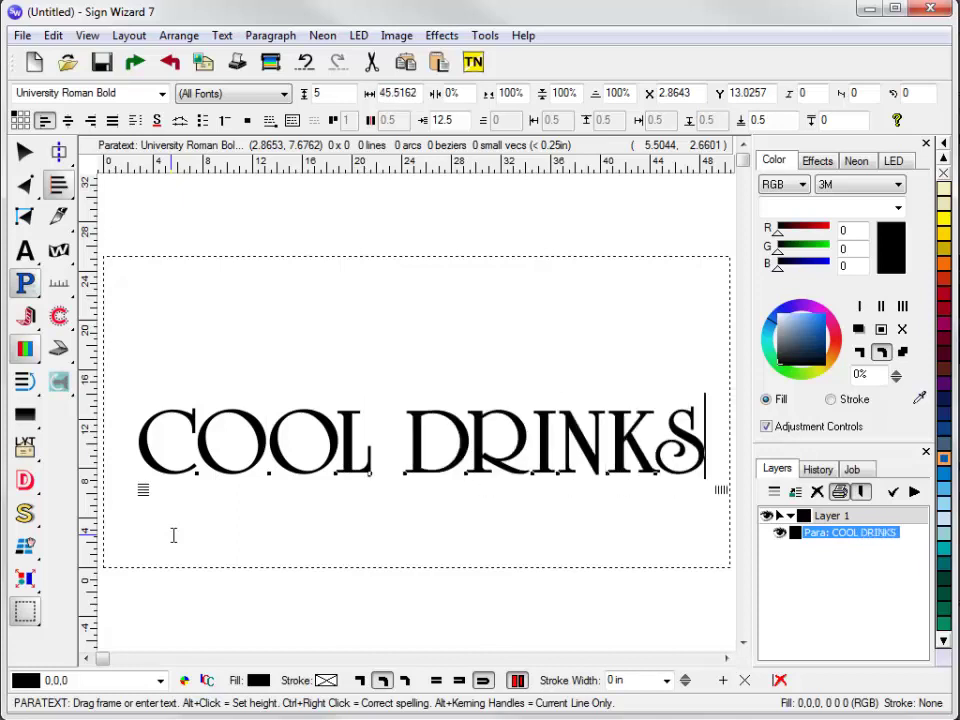
pyautogui.click(24, 151)
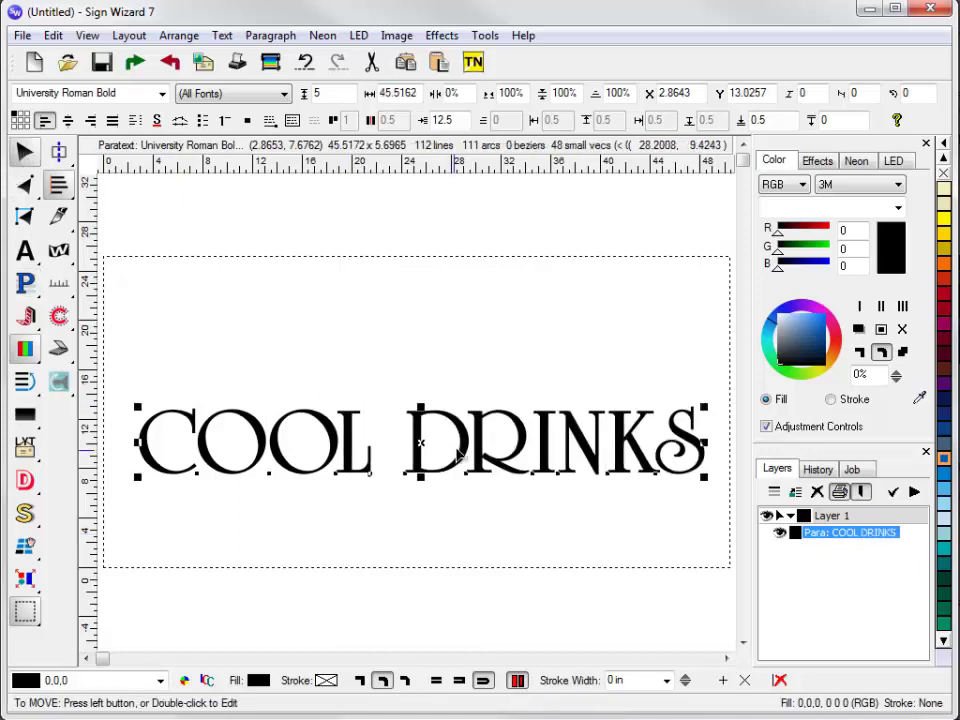
pyautogui.moveTo(459, 447); pyautogui.dragTo(457, 409)
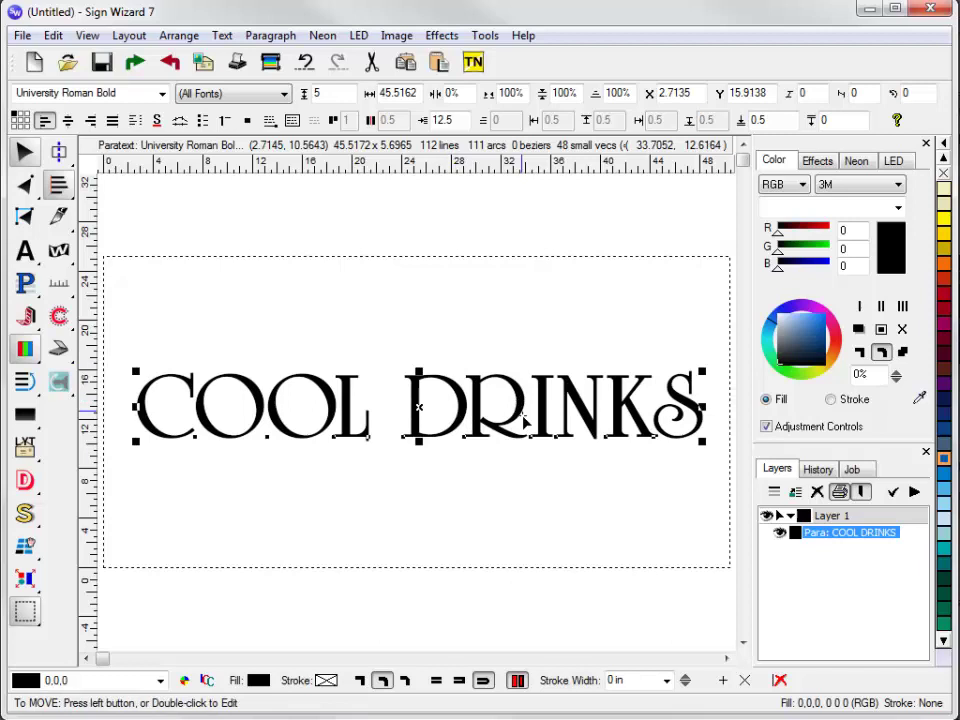
# Fill the COOL DRINKS text with blue (0, 82, 176) and tighten its letter spacing to about -16.3% so the letters overlap
pyautogui.moveTo(817, 335); pyautogui.dragTo(826, 340)
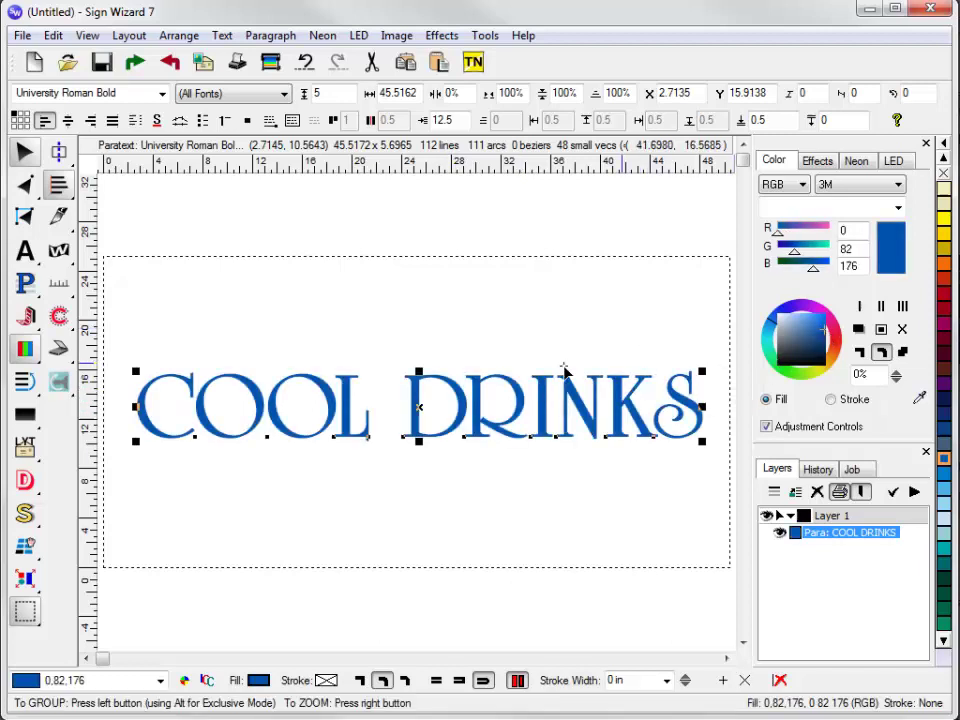
pyautogui.moveTo(350, 345); pyautogui.dragTo(575, 480)
pyautogui.rightClick(576, 481)
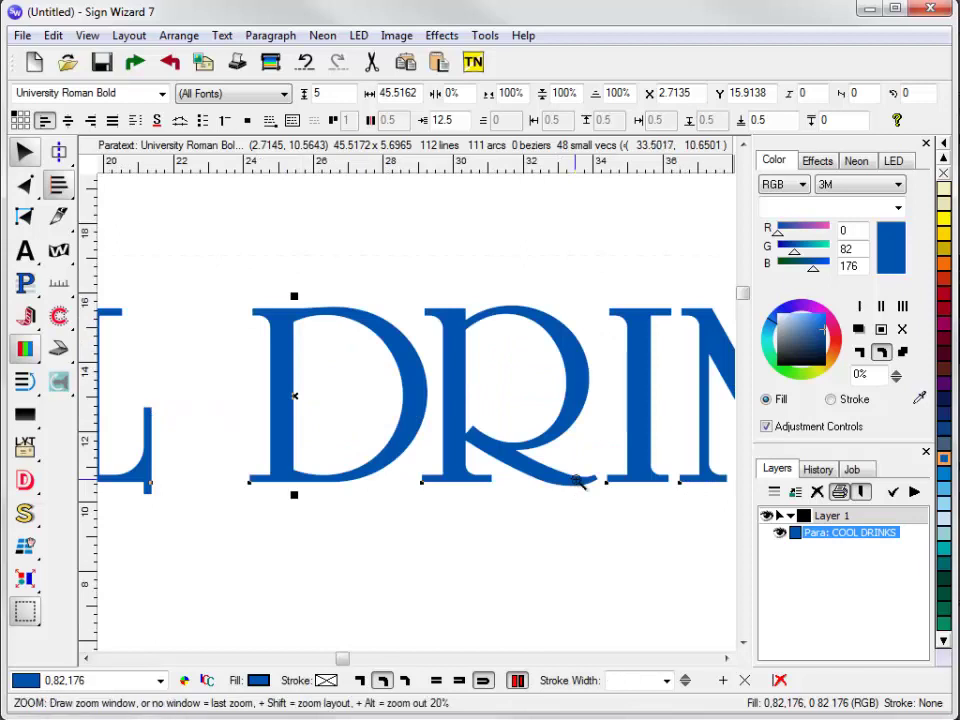
pyautogui.moveTo(699, 444); pyautogui.dragTo(658, 436)
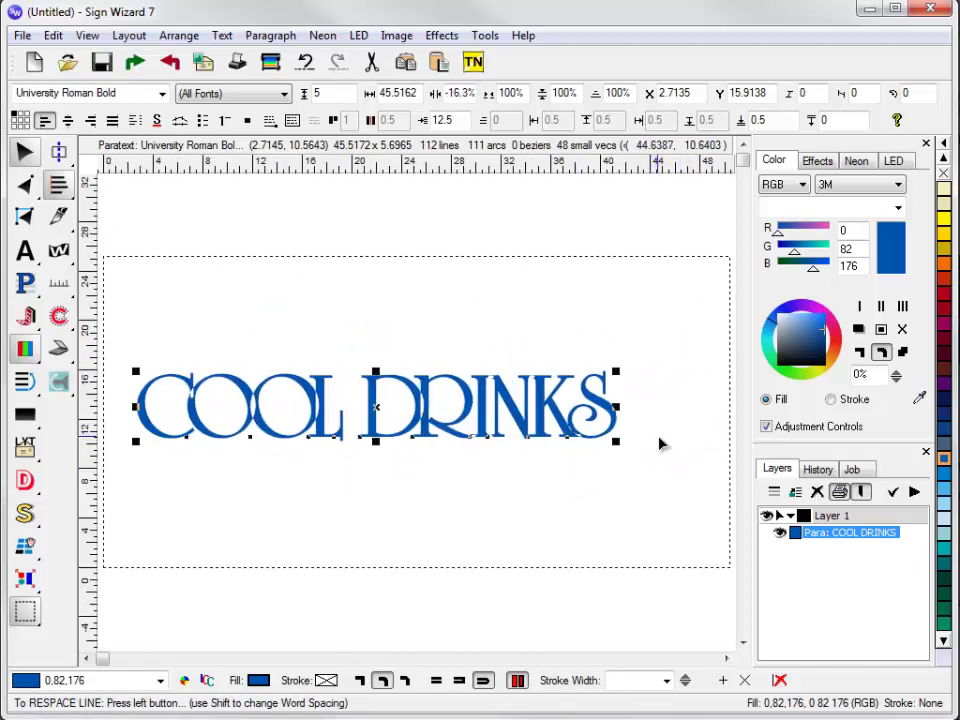
# Apply Auto Weld to merge the overlapping letters and nudge the text slightly up and to the right
pyautogui.moveTo(210, 336); pyautogui.dragTo(386, 466)
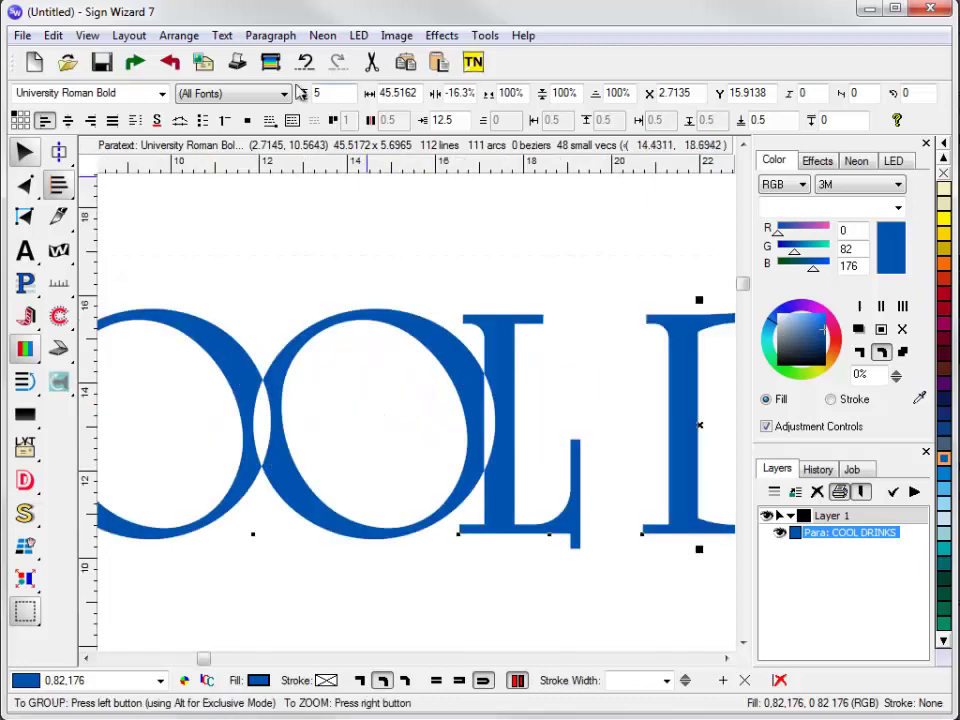
pyautogui.click(268, 38)
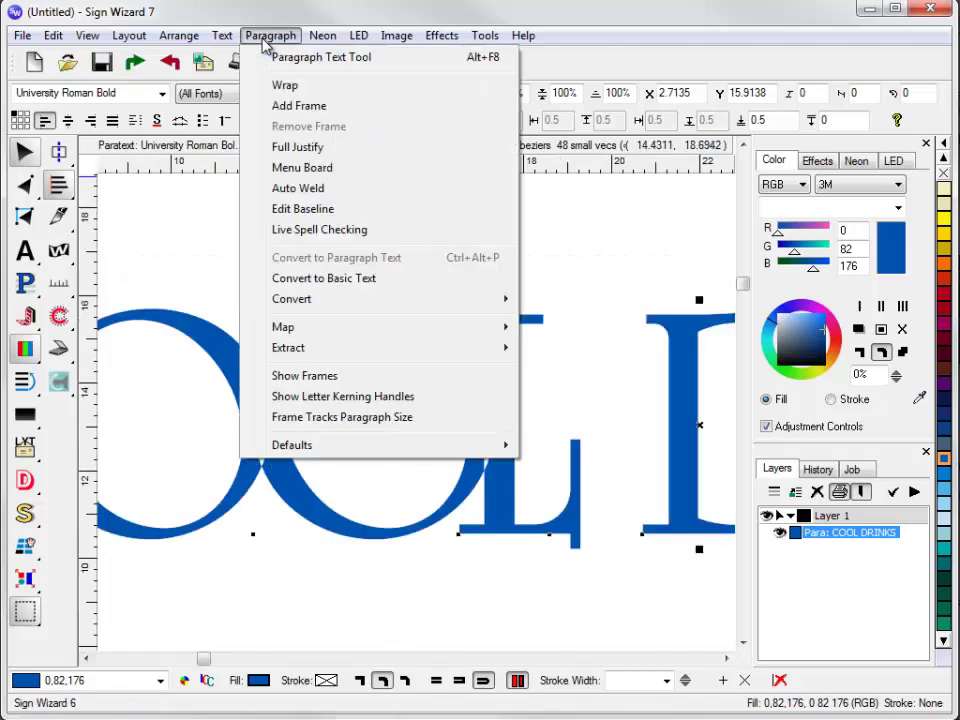
pyautogui.click(340, 197)
pyautogui.rightClick(500, 479)
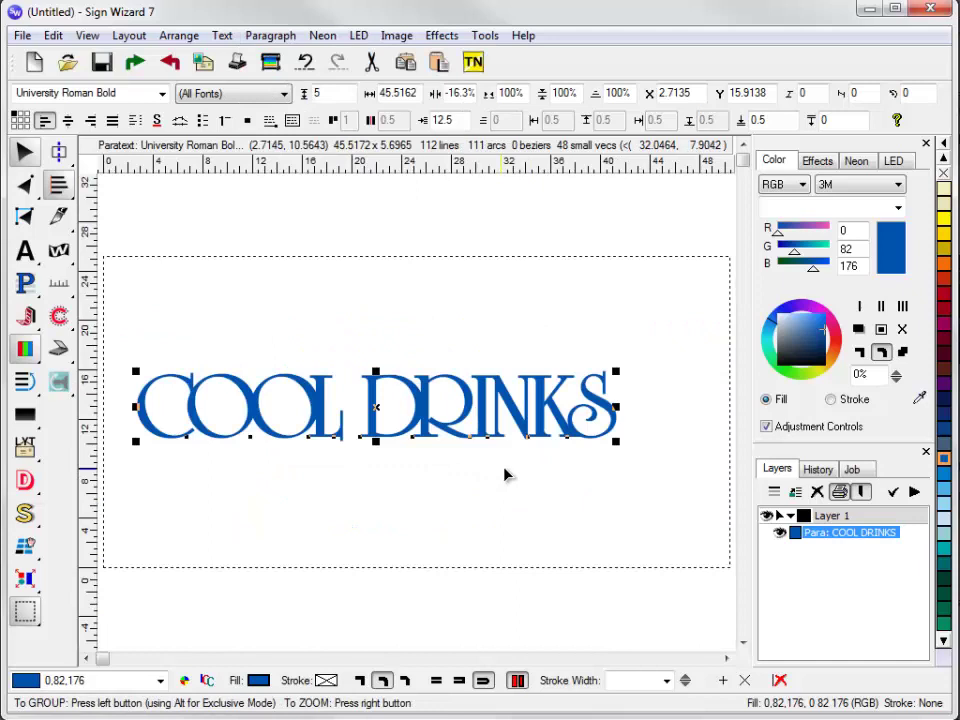
pyautogui.moveTo(530, 405); pyautogui.dragTo(542, 401)
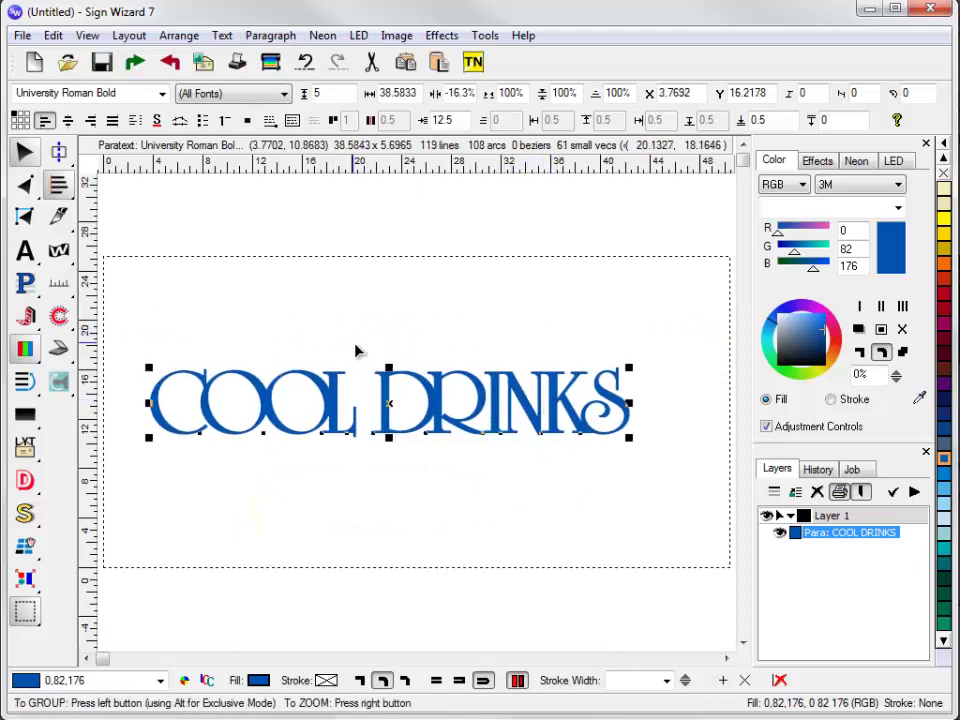
# Add a first dynamic outline to the lettering, set its width to 1.8% and fill it with light yellow (245, 241, 91)
pyautogui.moveTo(362, 351); pyautogui.dragTo(590, 441)
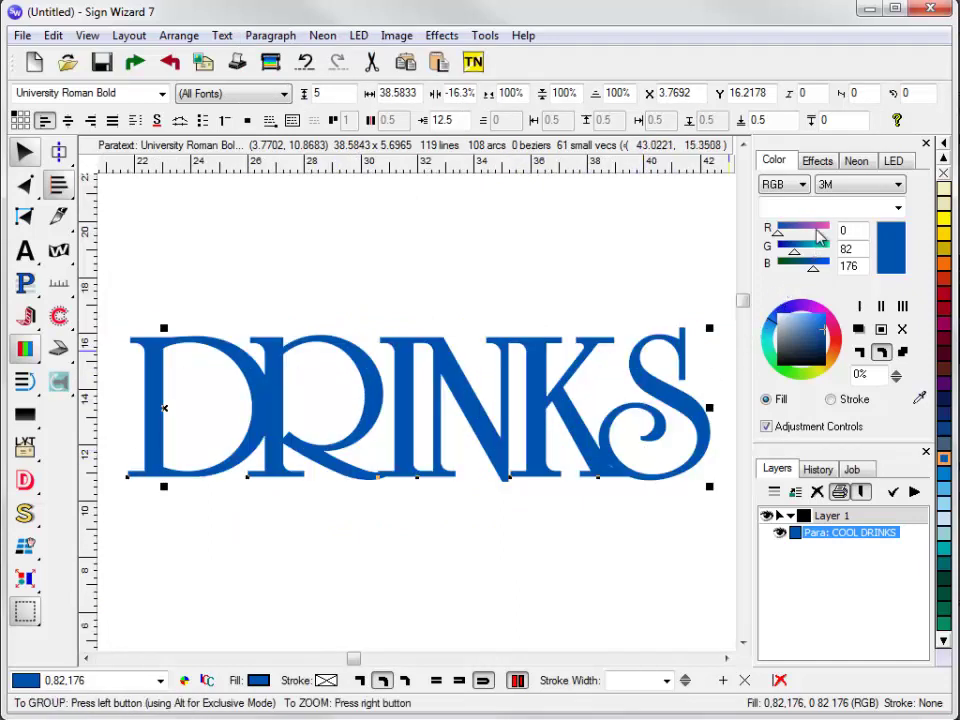
pyautogui.click(862, 308)
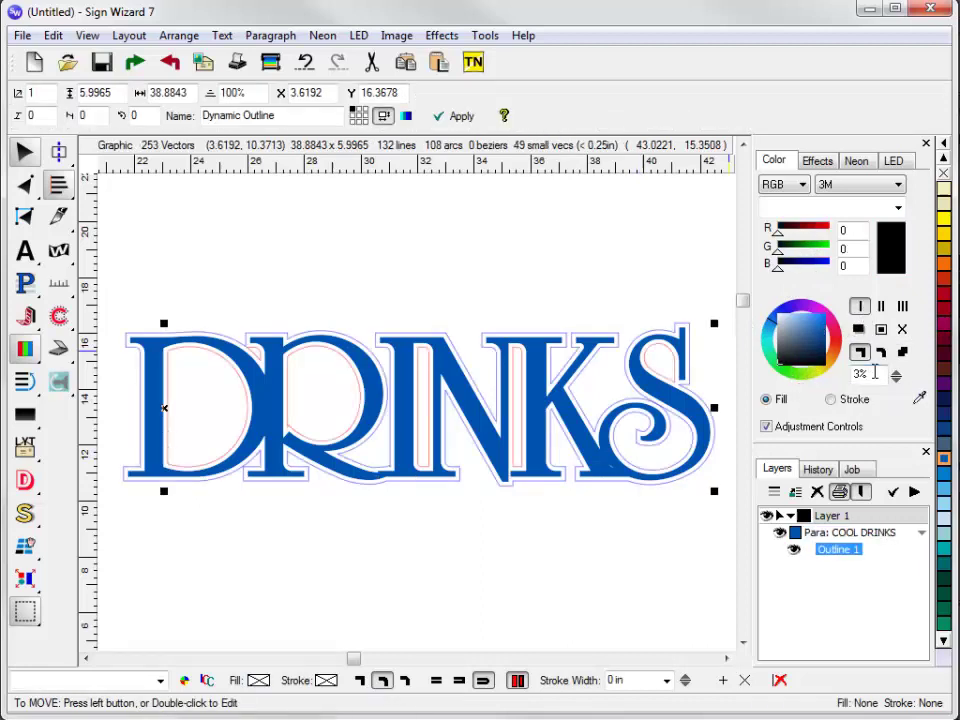
pyautogui.scroll(-5, 877, 371)
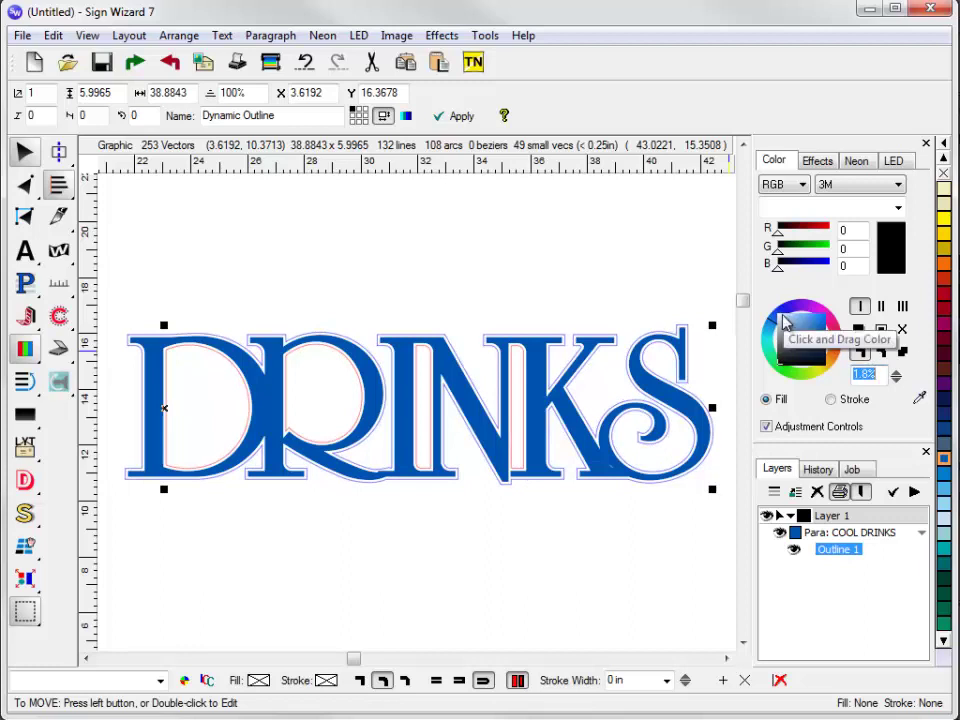
pyautogui.click(824, 364)
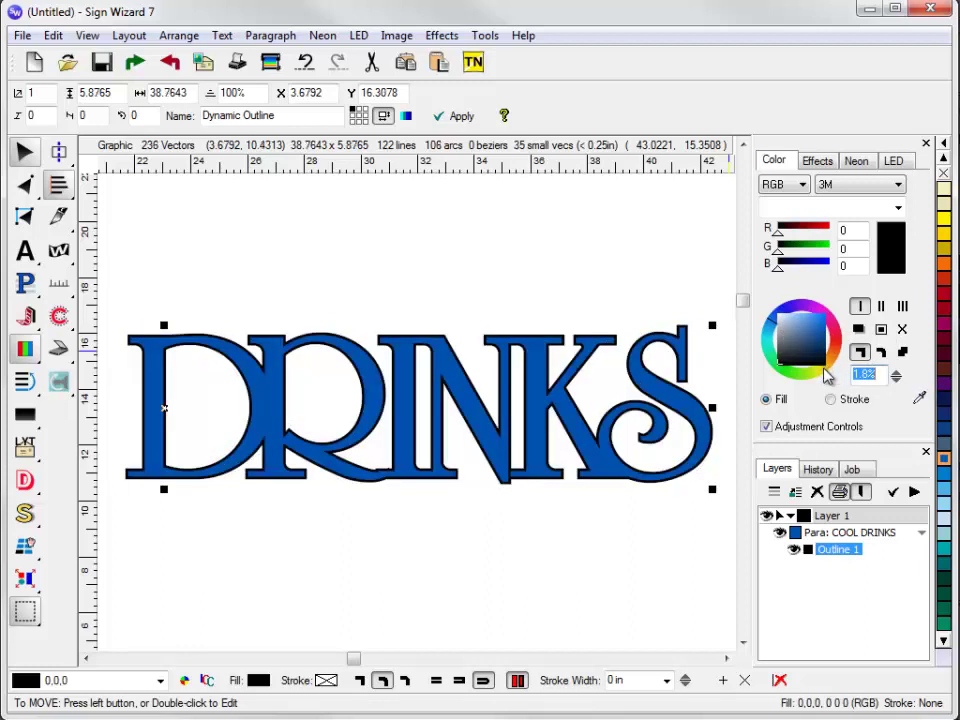
pyautogui.moveTo(823, 367); pyautogui.dragTo(822, 371)
pyautogui.moveTo(811, 321); pyautogui.dragTo(807, 316)
# Add a second dynamic outline in black with a width of 2.2%, and shift the lettering slightly up and to the right
pyautogui.moveTo(454, 315); pyautogui.dragTo(617, 384)
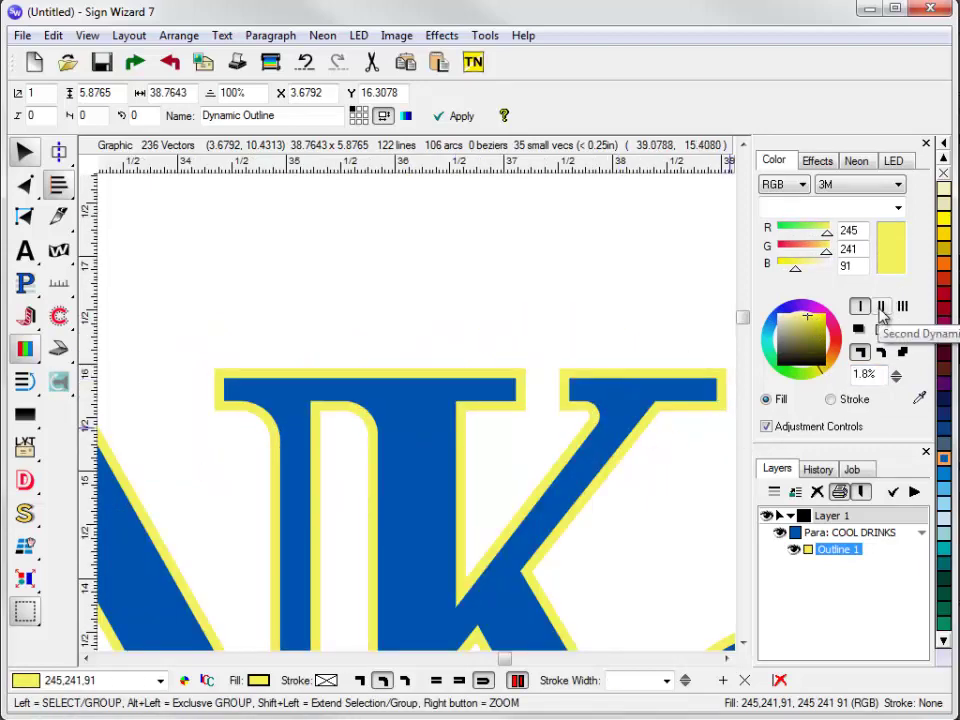
pyautogui.click(880, 309)
pyautogui.moveTo(787, 370); pyautogui.dragTo(779, 371)
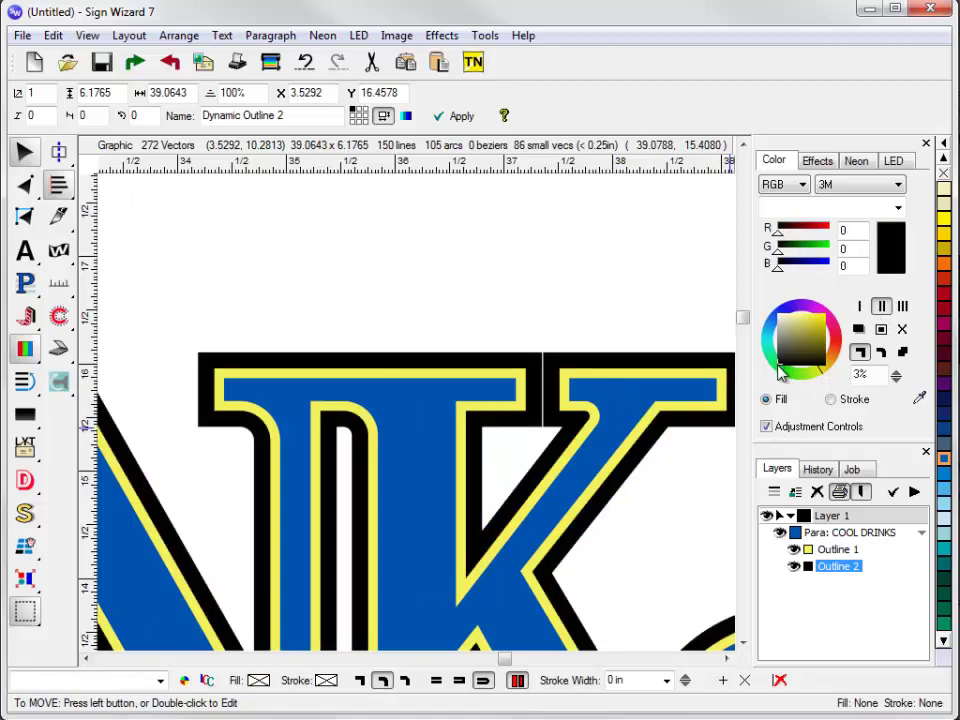
pyautogui.scroll(-8, 878, 377)
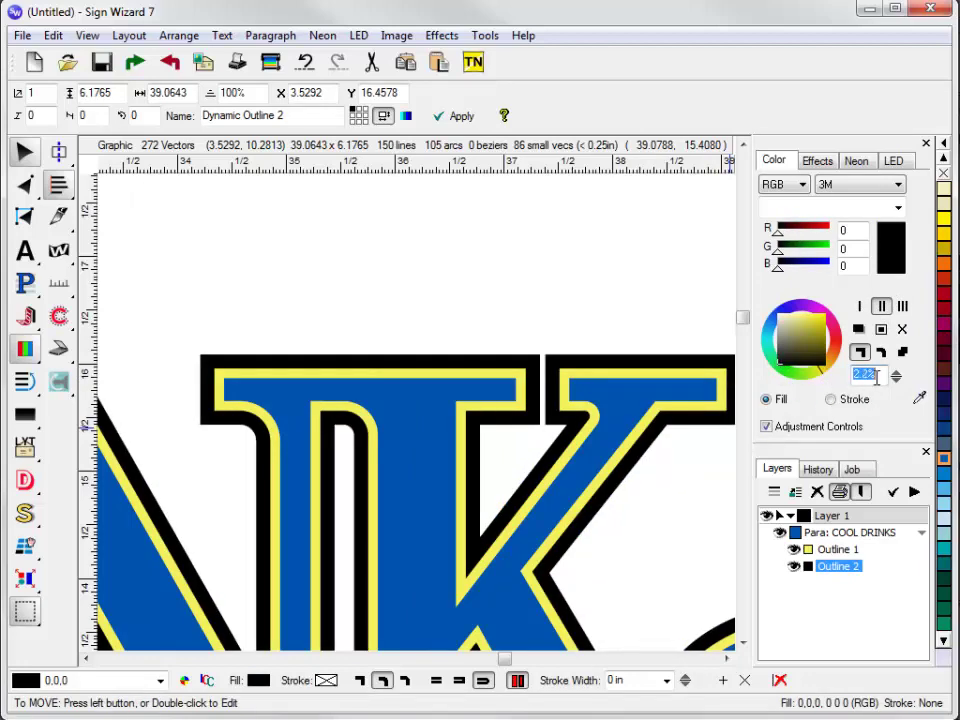
pyautogui.rightClick(614, 433)
pyautogui.moveTo(543, 420)
pyautogui.mouseDown()
pyautogui.moveTo(553, 381)
pyautogui.moveTo(561, 399)
pyautogui.moveTo(553, 405)
pyautogui.mouseUp()
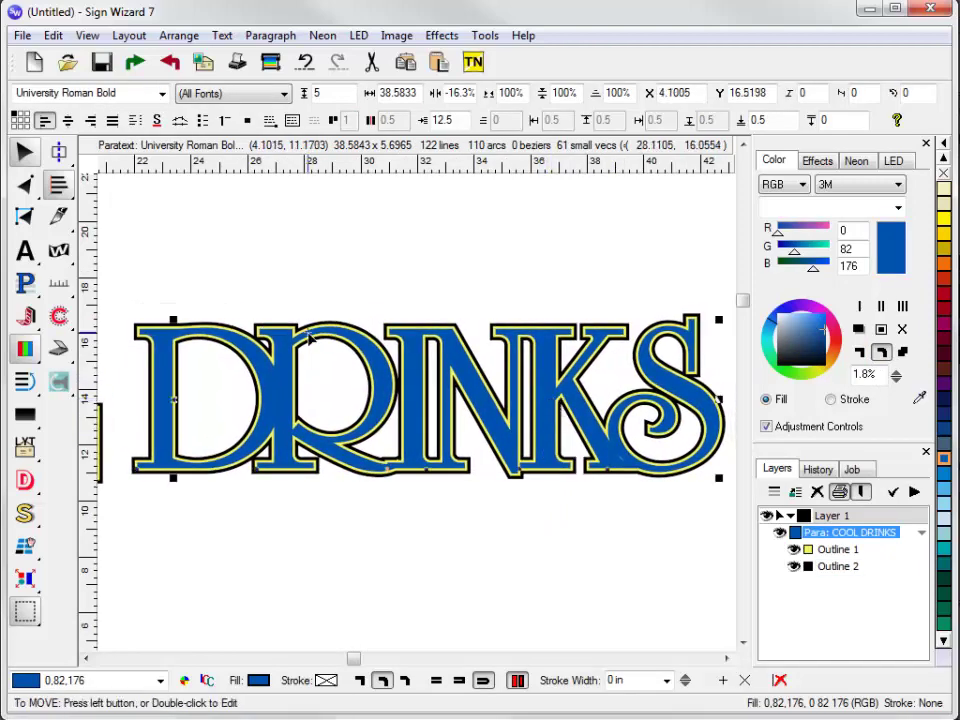
# Apply a black Soft Shadow offset slightly down and left (about -0.226, -0.3002), with 80% opacity and 35% softness
pyautogui.click(442, 36)
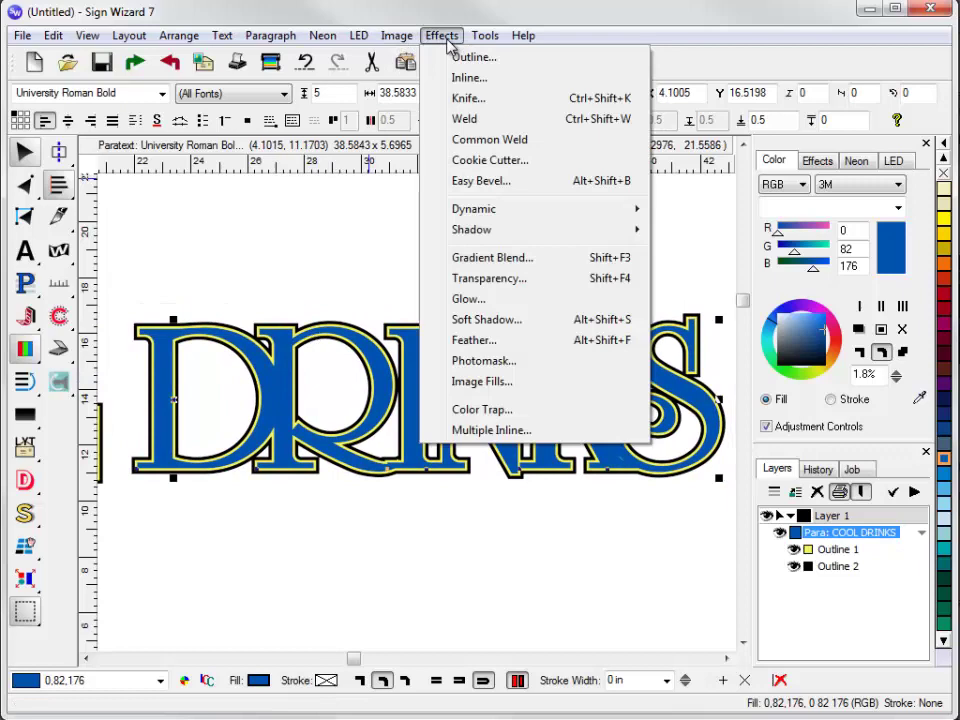
pyautogui.click(514, 320)
pyautogui.press('z')
pyautogui.moveTo(381, 390); pyautogui.dragTo(214, 489)
pyautogui.moveTo(335, 525); pyautogui.dragTo(348, 482)
pyautogui.rightClick(349, 482)
pyautogui.rightClick(352, 482)
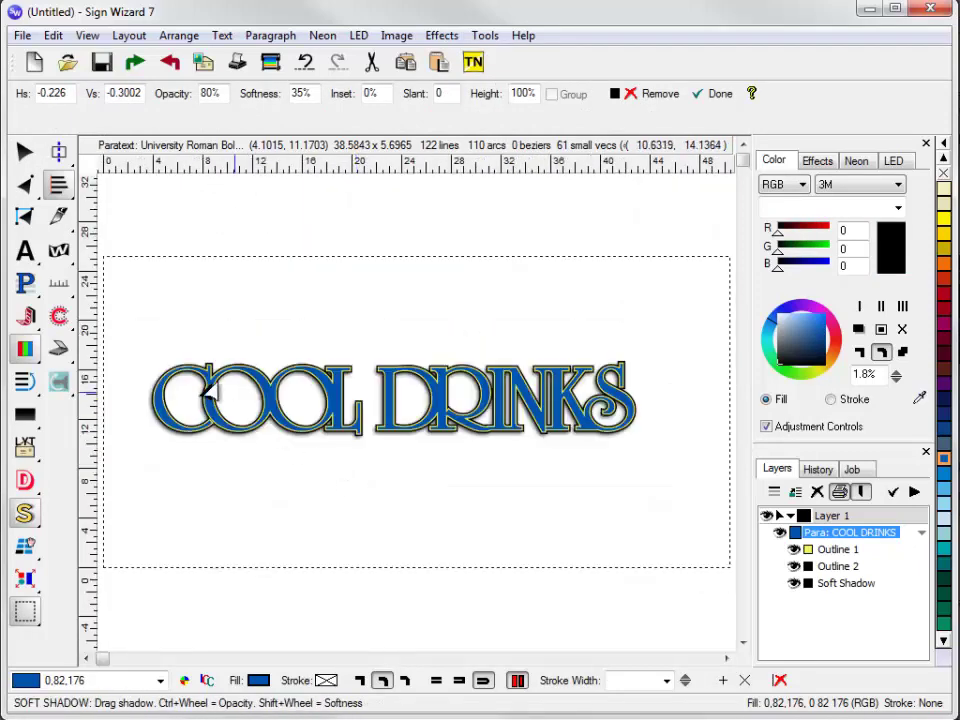
pyautogui.moveTo(176, 345); pyautogui.dragTo(358, 457)
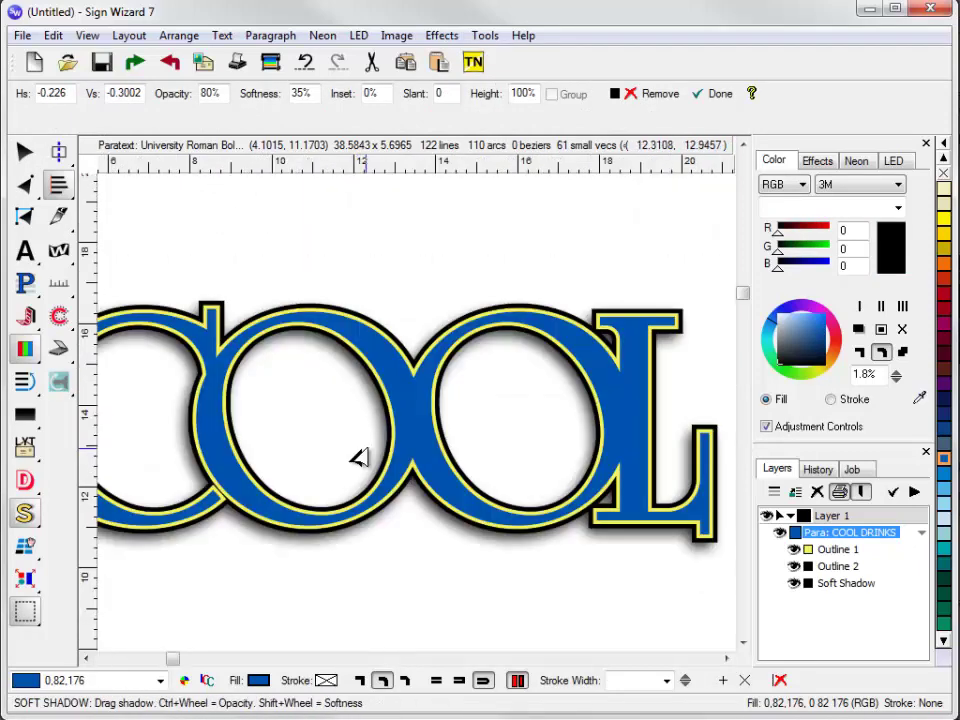
pyautogui.click(701, 99)
pyautogui.rightClick(447, 411)
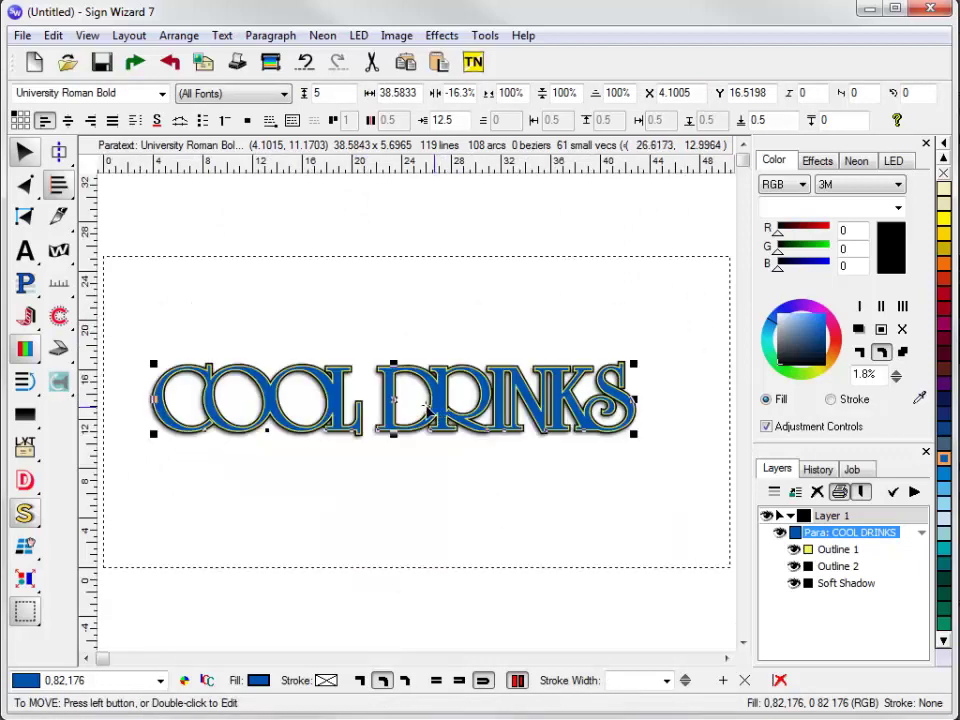
# Apply Easy Bevel to the COOL DRINKS lettering using the Slight Soft preset
pyautogui.press('z')
pyautogui.moveTo(357, 352); pyautogui.dragTo(484, 450)
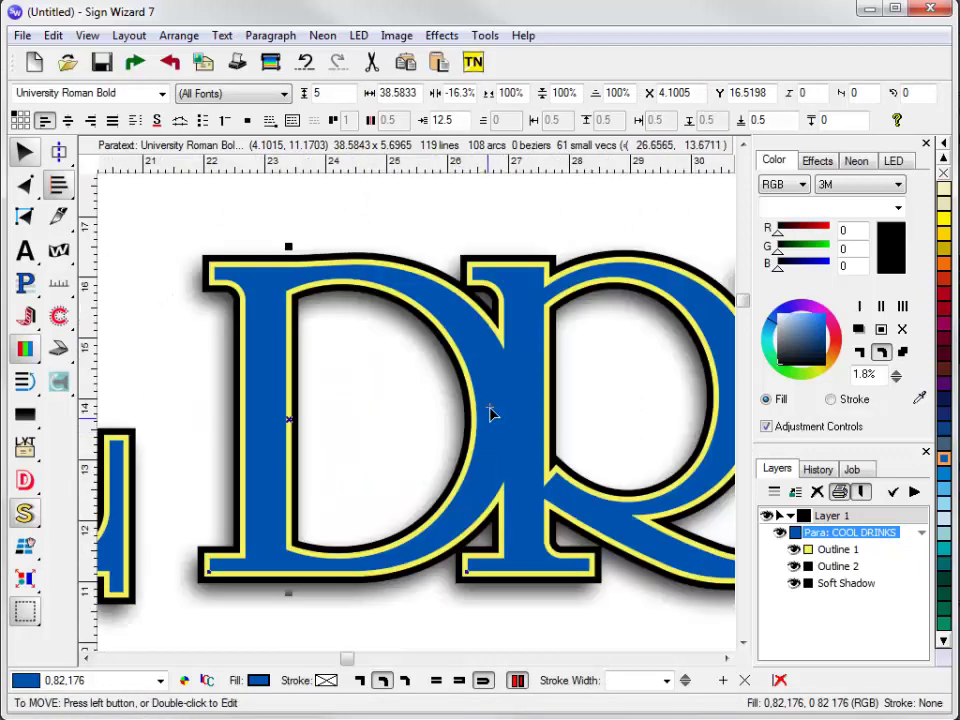
pyautogui.click(441, 36)
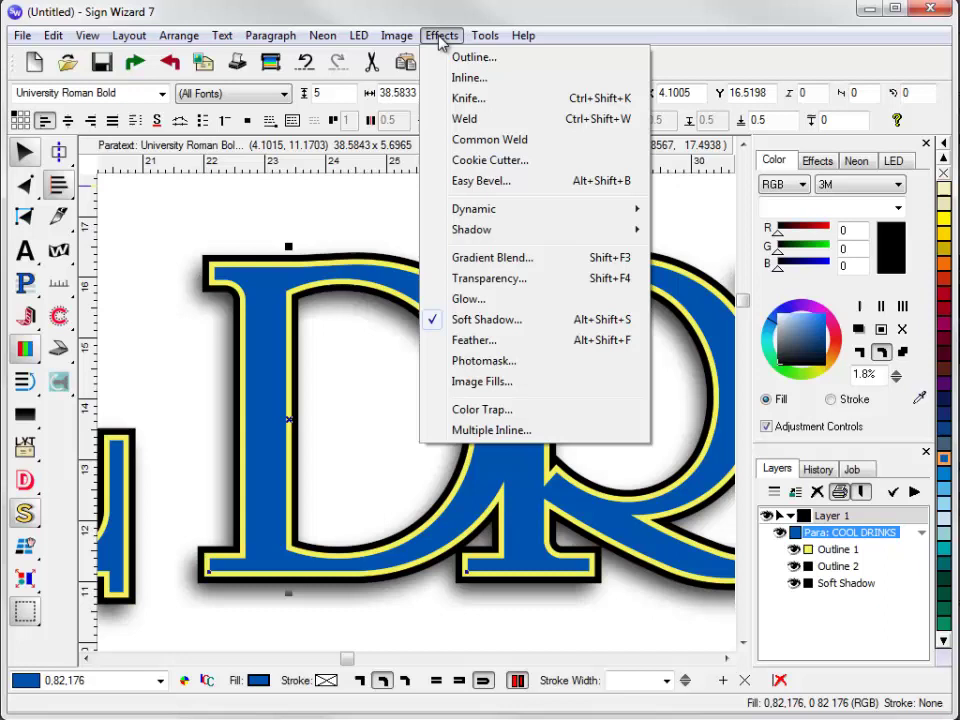
pyautogui.click(480, 181)
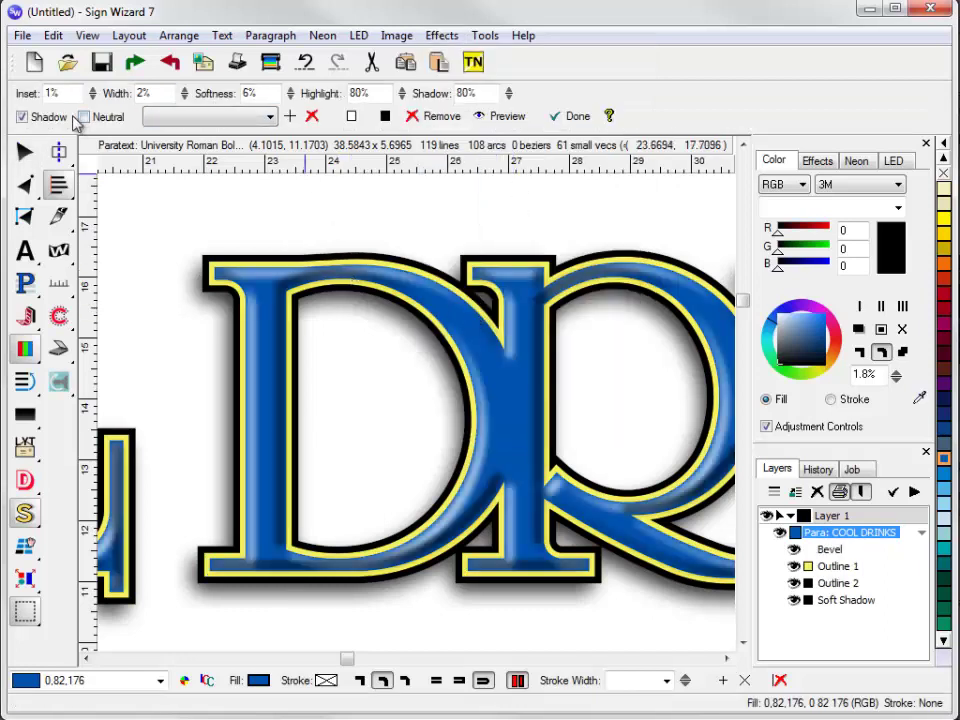
pyautogui.click(235, 118)
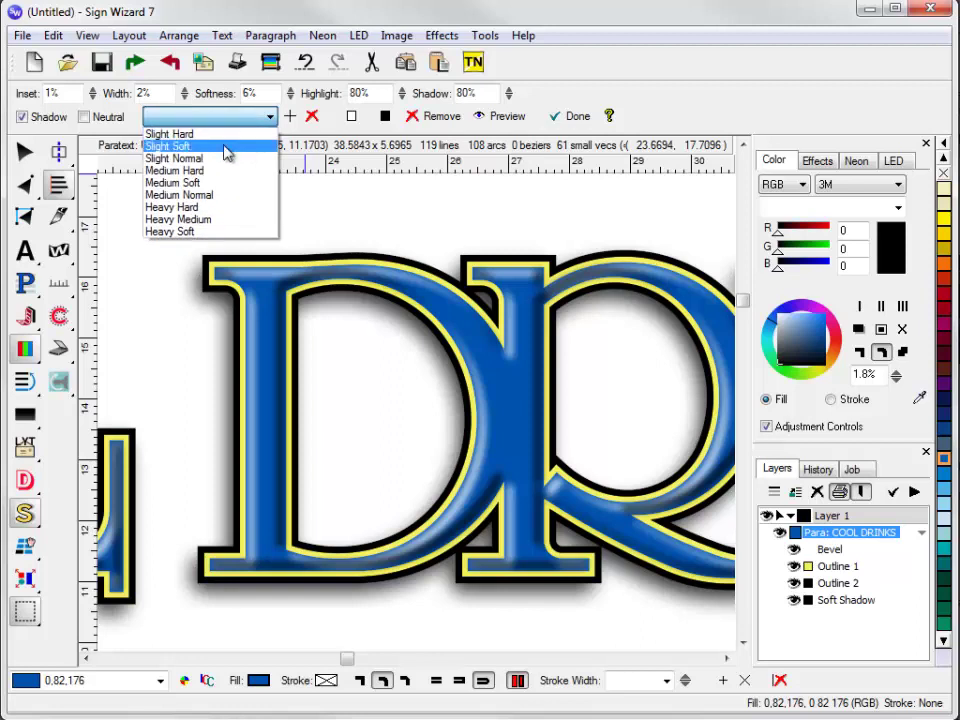
pyautogui.click(225, 149)
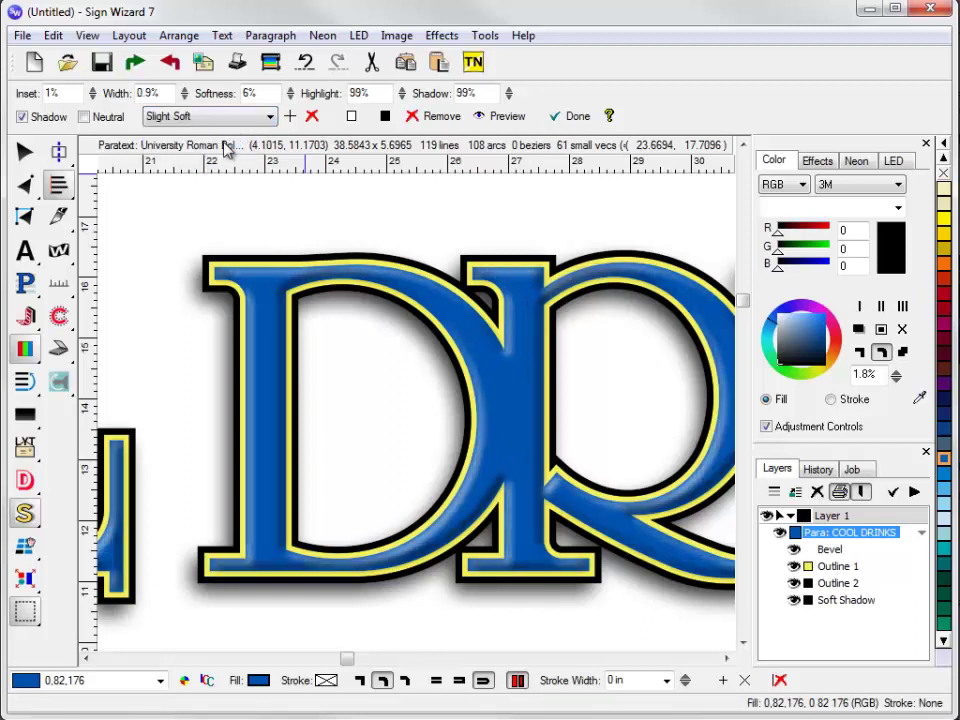
# Switch the bevel to the Slight Hard preset, inspect the letter D up close and accept the effect
pyautogui.click(219, 118)
pyautogui.click(215, 131)
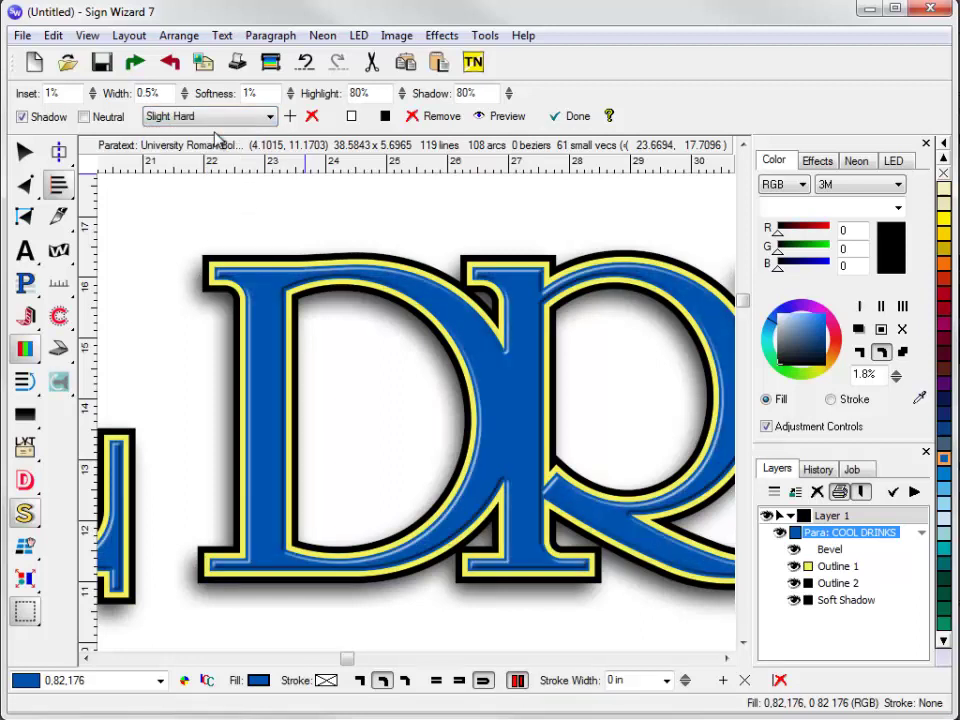
pyautogui.press('z')
pyautogui.moveTo(163, 236)
pyautogui.mouseDown()
pyautogui.moveTo(377, 399)
pyautogui.moveTo(543, 497)
pyautogui.mouseUp()
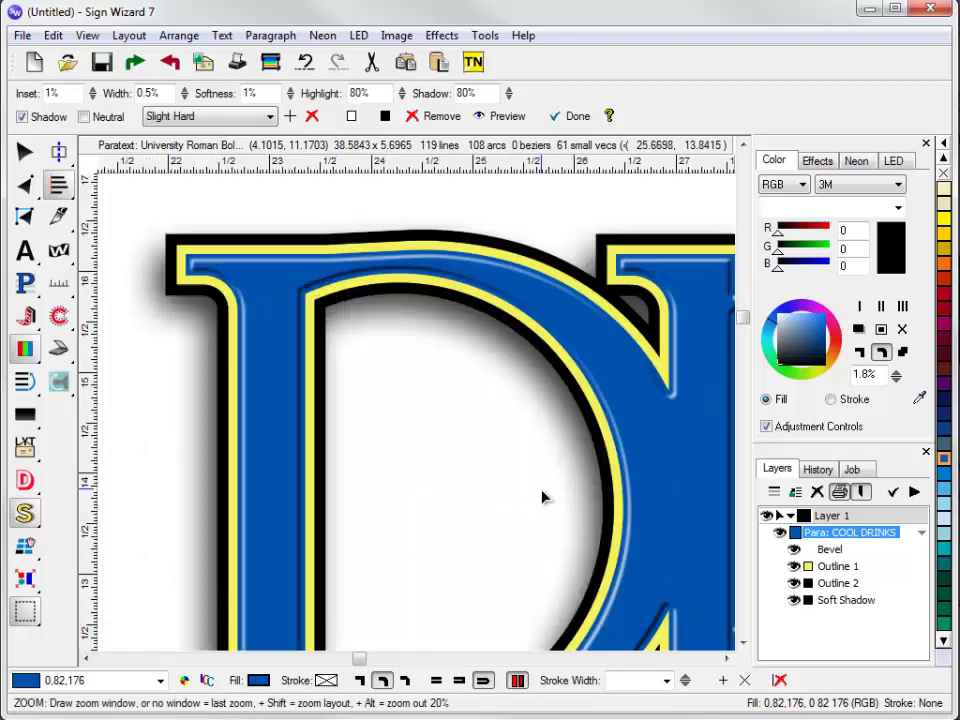
pyautogui.click(531, 489)
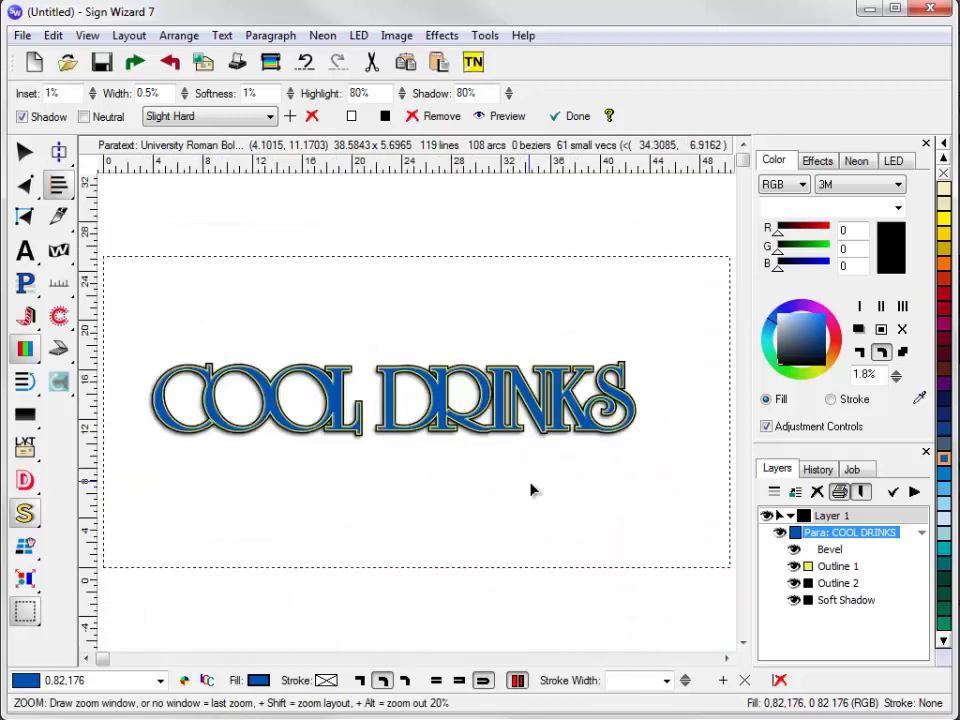
pyautogui.click(574, 116)
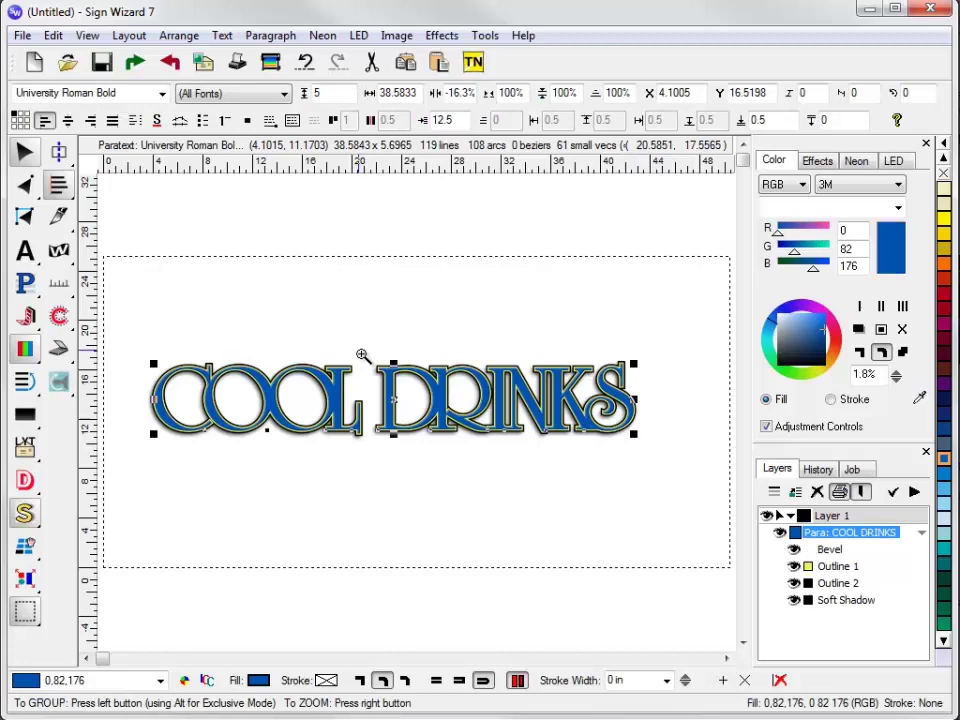
# Shift the lettering slightly up and left, and apply a linear Gradient Blend with a light blue upper colour (HSV 212, 49, 100)
pyautogui.moveTo(362, 356); pyautogui.dragTo(527, 450)
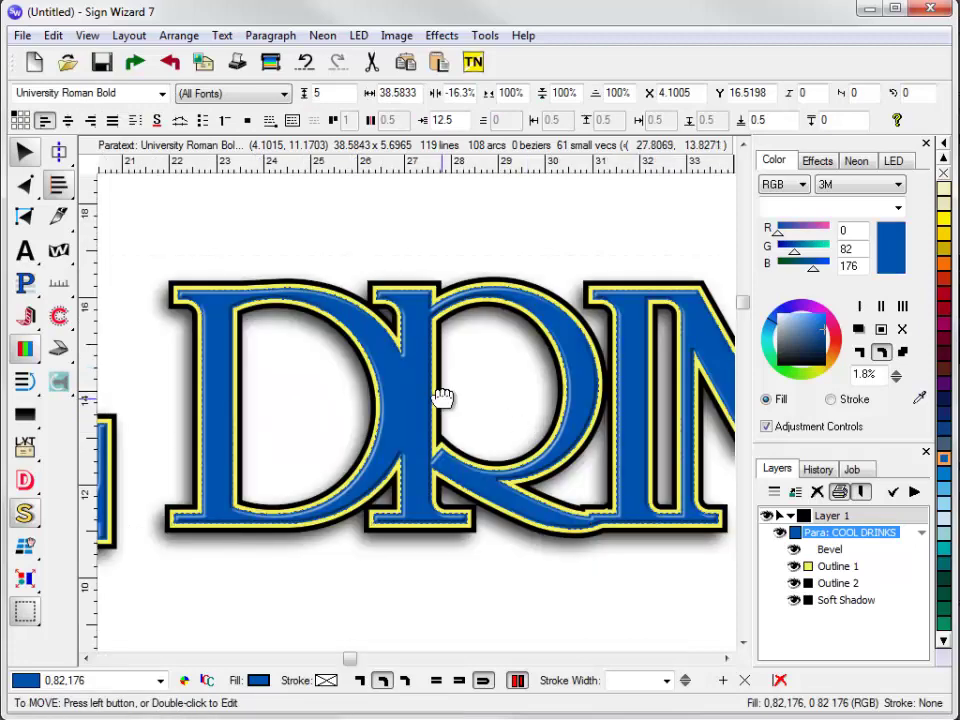
pyautogui.moveTo(440, 398); pyautogui.dragTo(422, 380)
pyautogui.click(441, 35)
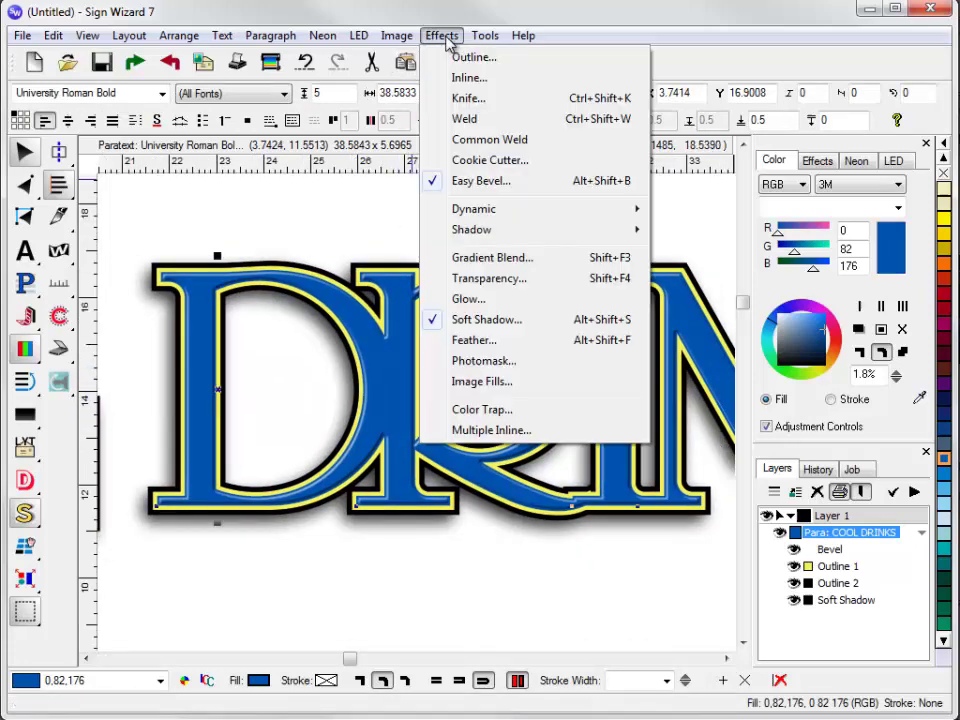
pyautogui.click(527, 258)
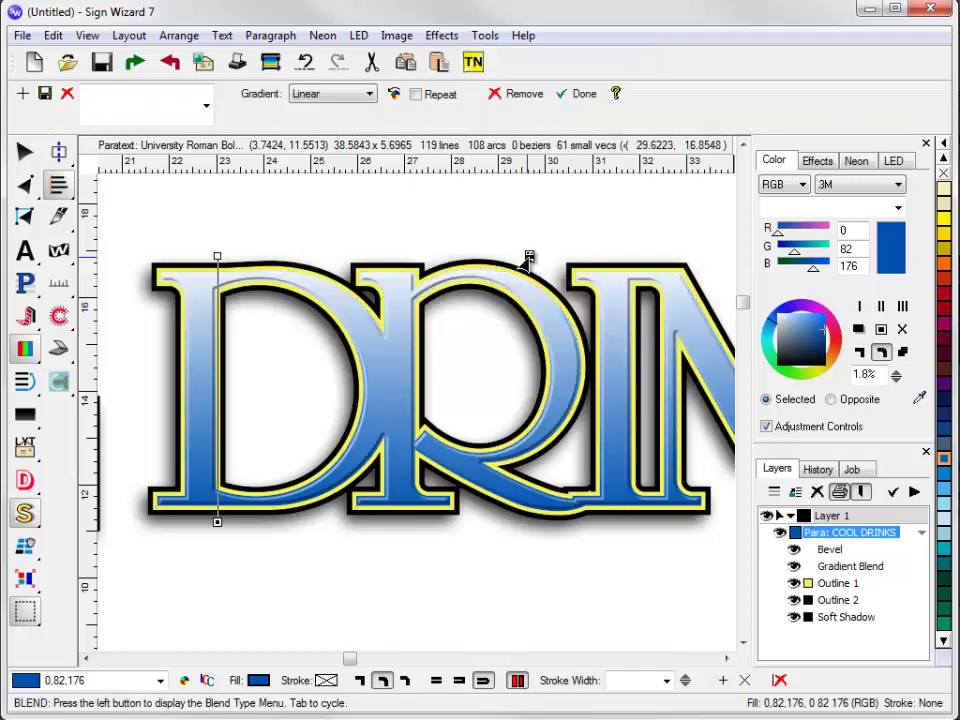
pyautogui.click(217, 256)
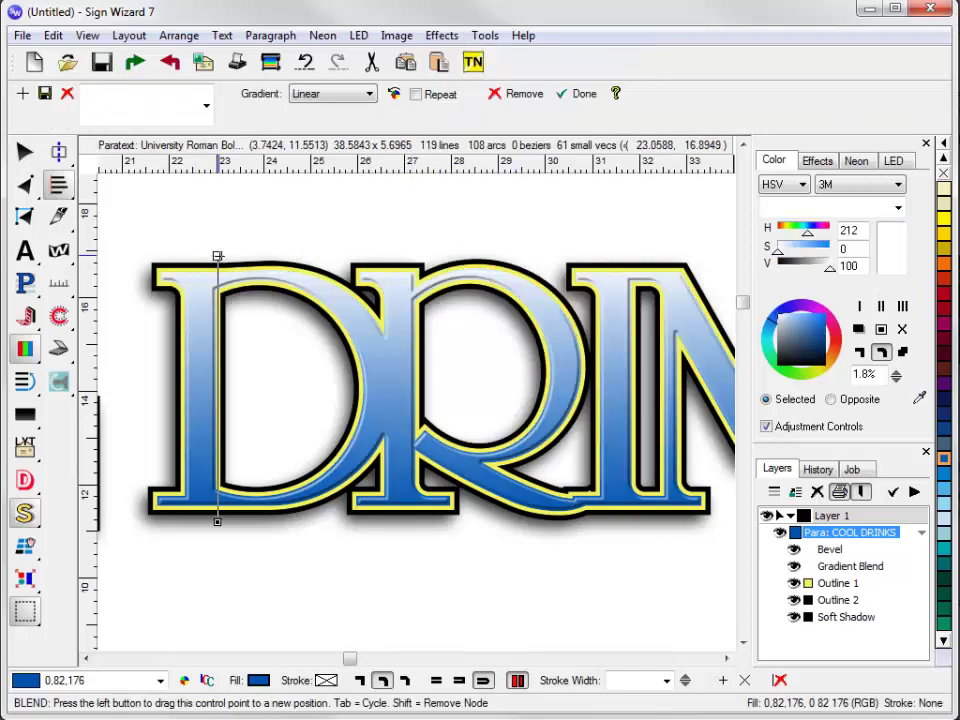
pyautogui.moveTo(800, 333); pyautogui.dragTo(805, 322)
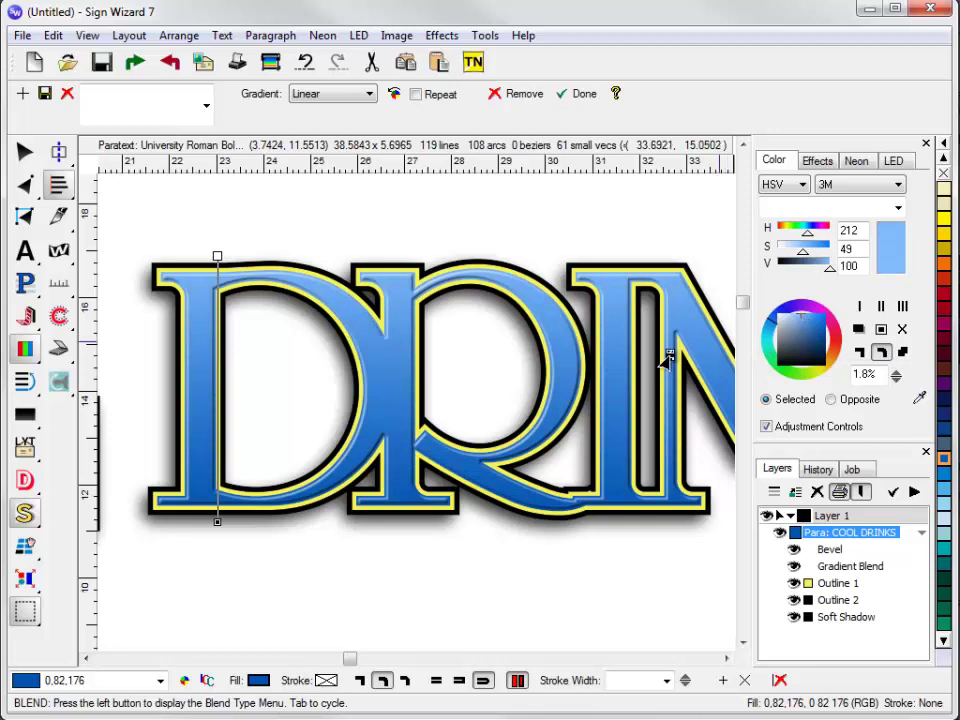
# Set the gradient's lower colour to near-black navy (RGB 0, 6, 13), move both end points slightly downward and accept the blend
pyautogui.click(217, 520)
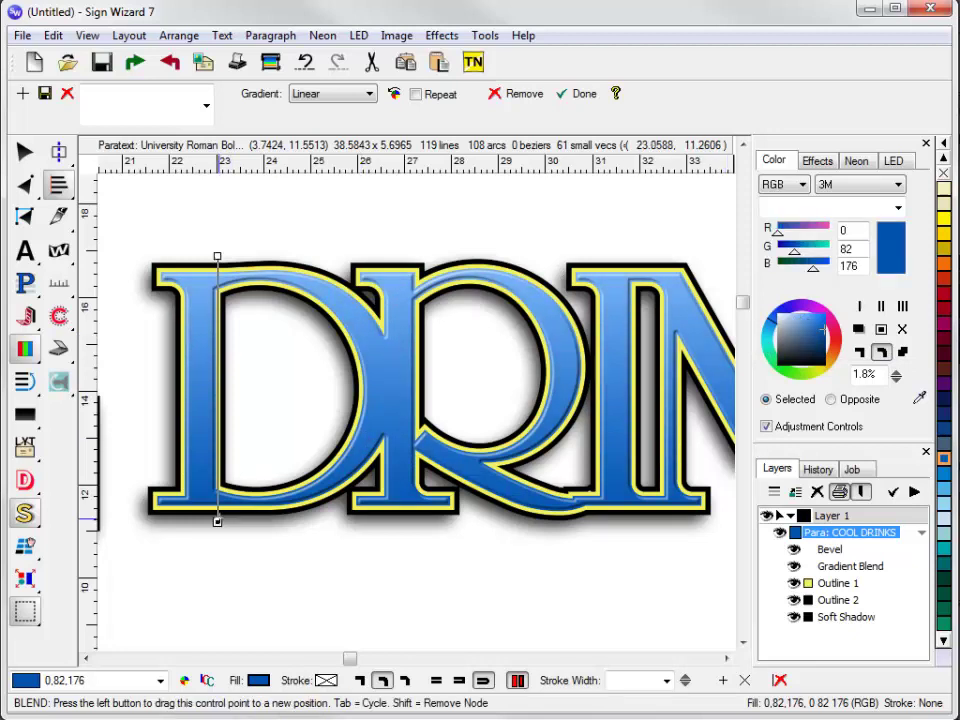
pyautogui.moveTo(826, 345); pyautogui.dragTo(833, 368)
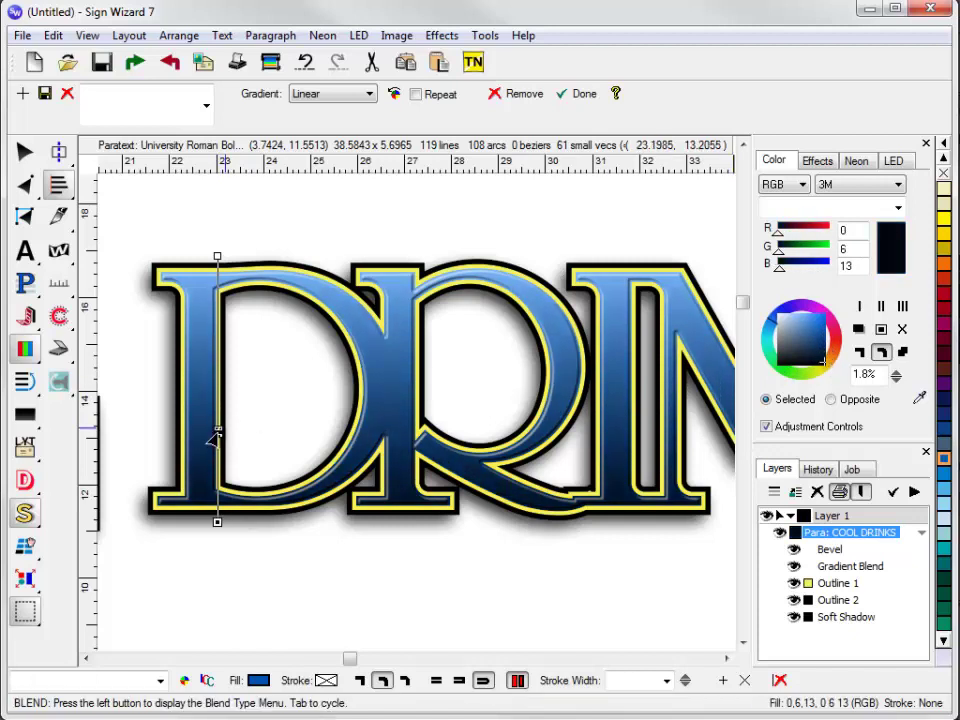
pyautogui.moveTo(217, 520)
pyautogui.mouseDown()
pyautogui.moveTo(231, 436)
pyautogui.moveTo(208, 510)
pyautogui.moveTo(174, 529)
pyautogui.moveTo(229, 531)
pyautogui.moveTo(218, 540)
pyautogui.mouseUp()
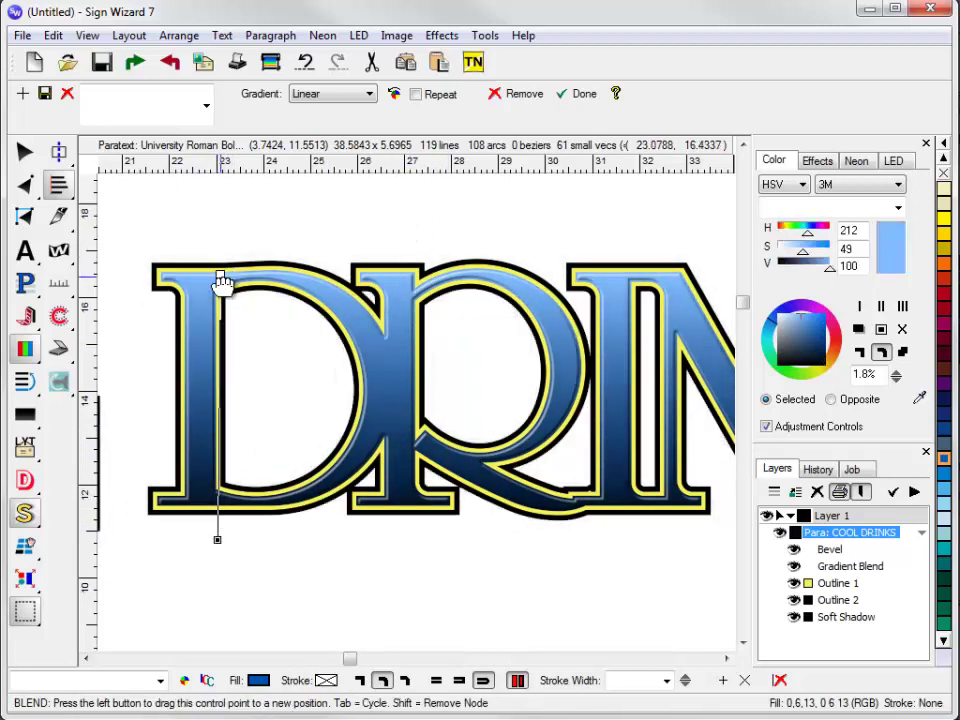
pyautogui.moveTo(219, 262); pyautogui.dragTo(216, 292)
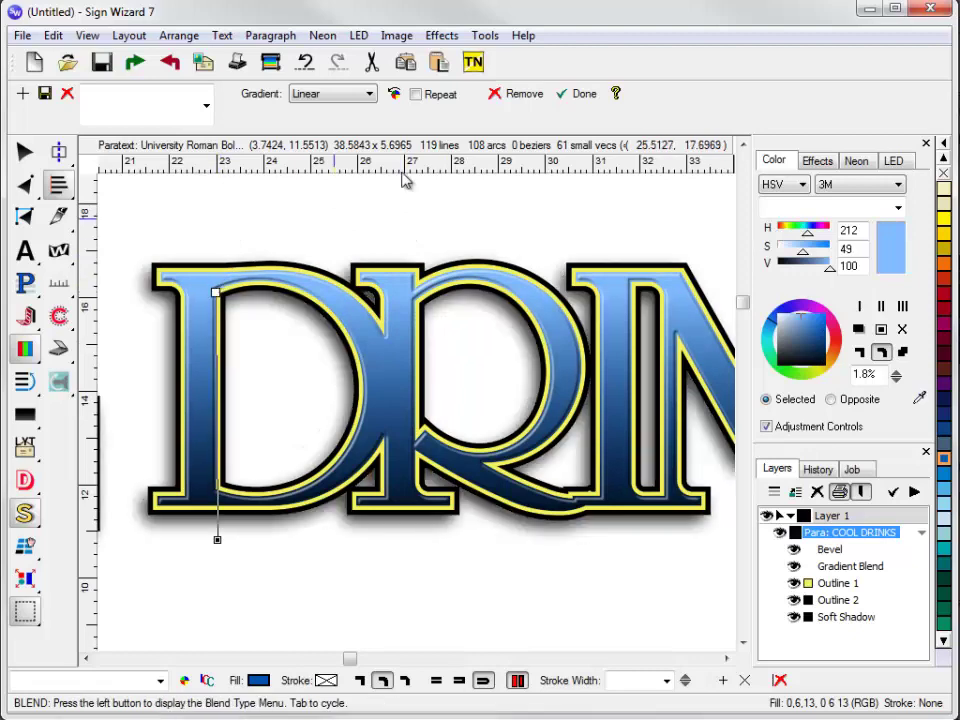
pyautogui.click(587, 98)
pyautogui.rightClick(506, 355)
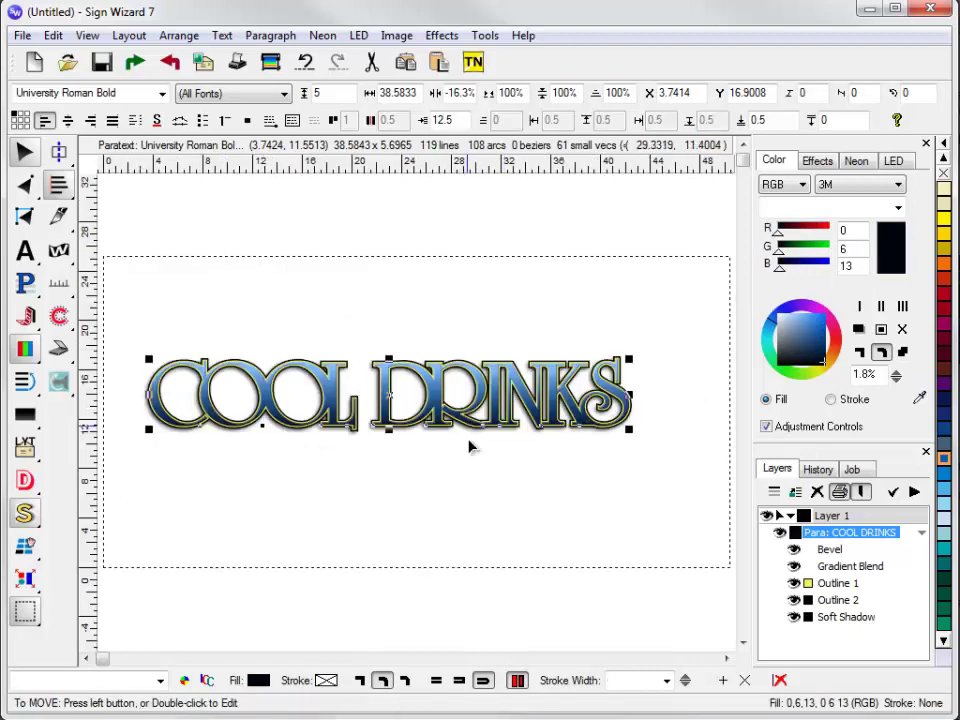
# Inspect the word DRINKS up close without a selection, and add the COOL DRINKS lettering's style to the effects library
pyautogui.click(399, 442)
pyautogui.moveTo(377, 448); pyautogui.dragTo(650, 340)
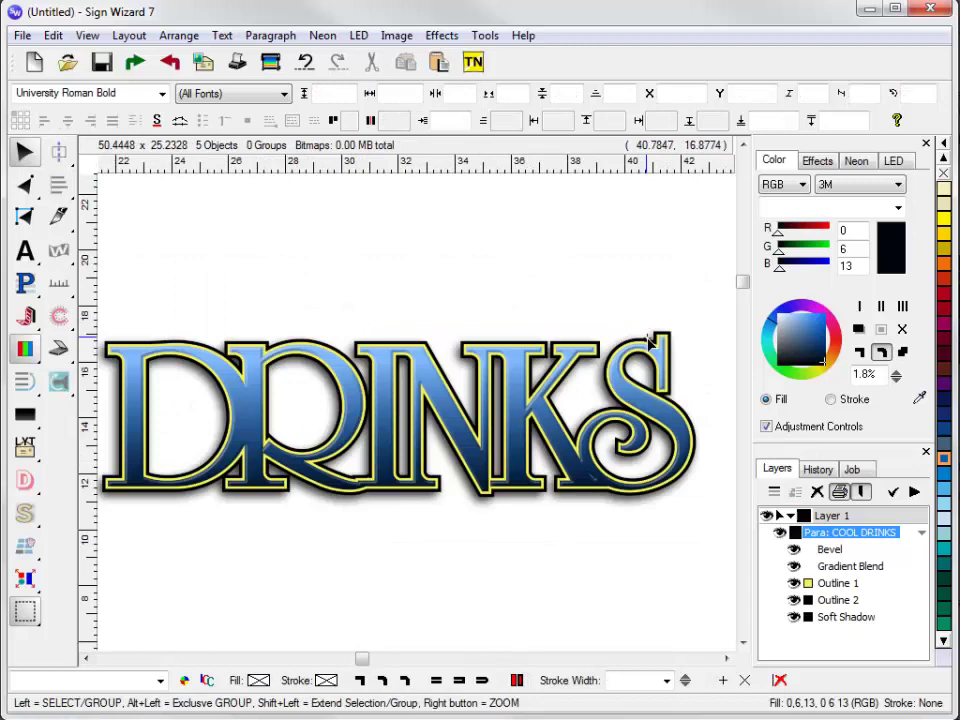
pyautogui.rightClick(545, 375)
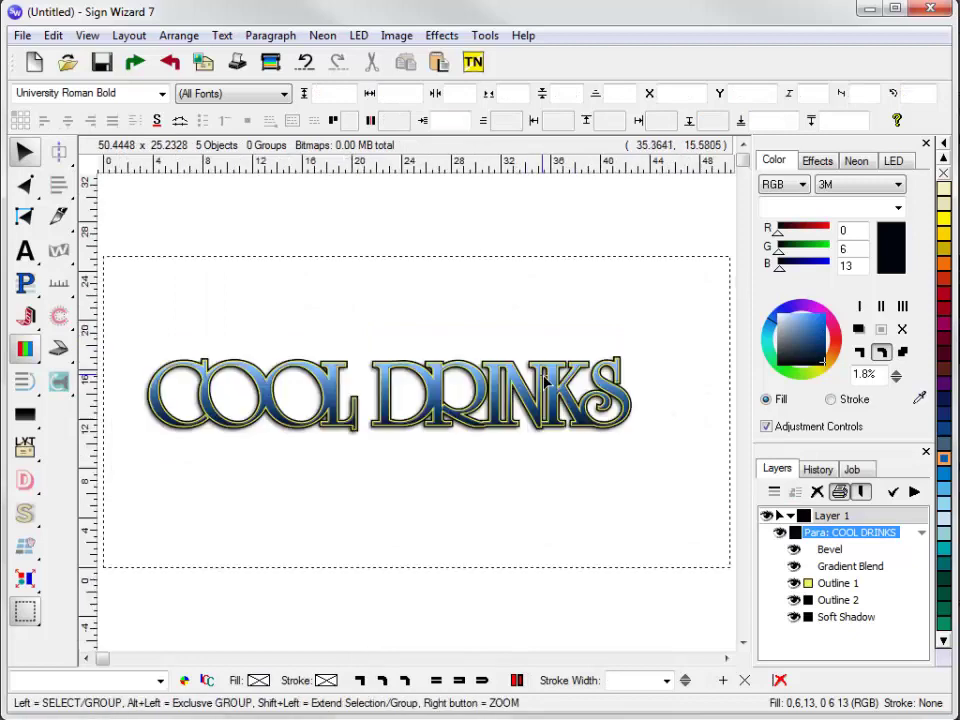
pyautogui.click(815, 162)
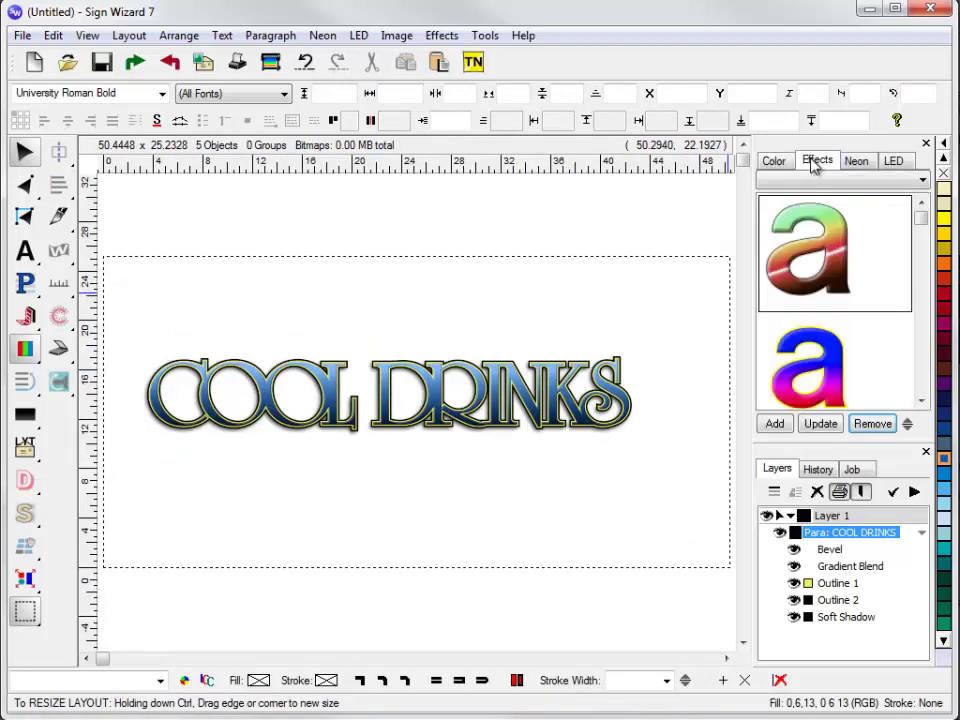
pyautogui.click(545, 410)
pyautogui.click(776, 425)
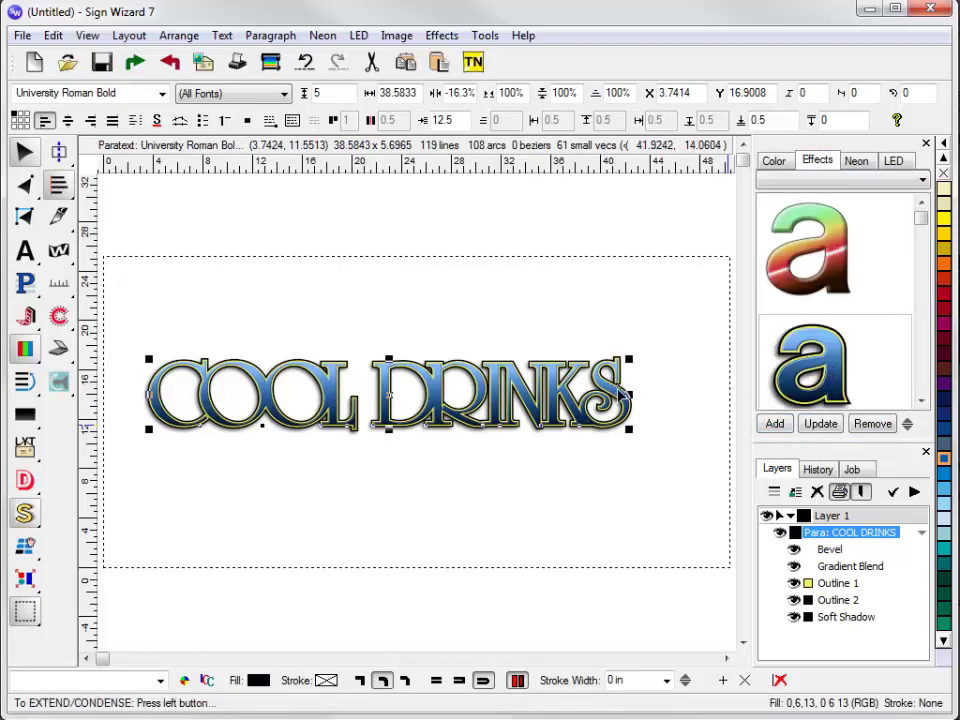
# Move COOL DRINKS up and right to about X 5.17, Y 18.88, and place a duplicate below it at about X 4.96, Y 10.36
pyautogui.moveTo(410, 428); pyautogui.dragTo(428, 404)
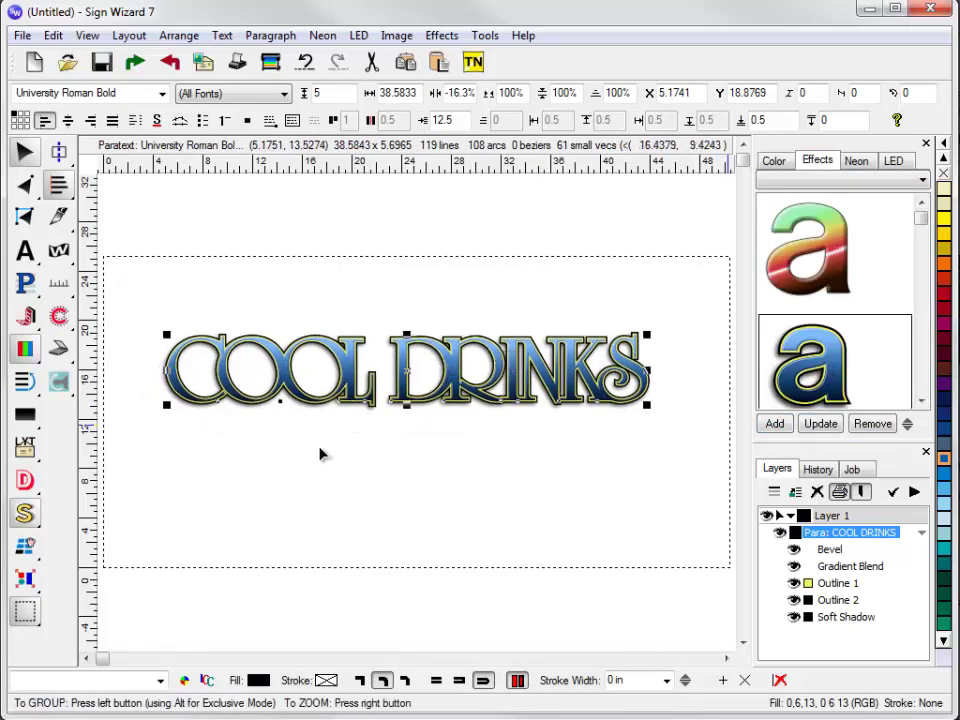
pyautogui.hotkey('ctrl', 'd')
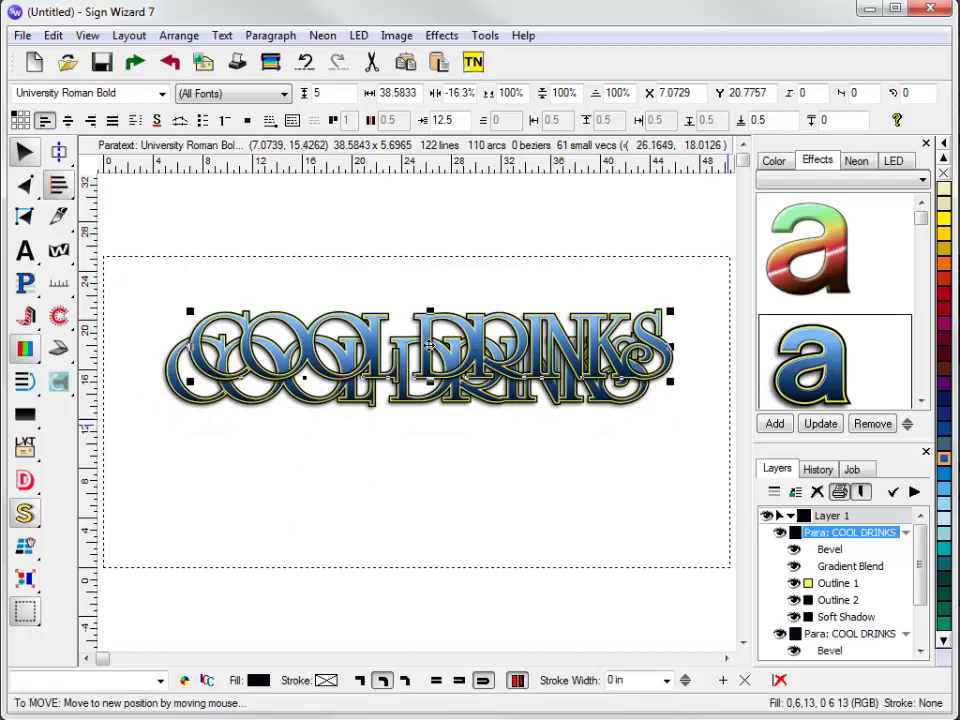
pyautogui.moveTo(420, 392); pyautogui.dragTo(402, 478)
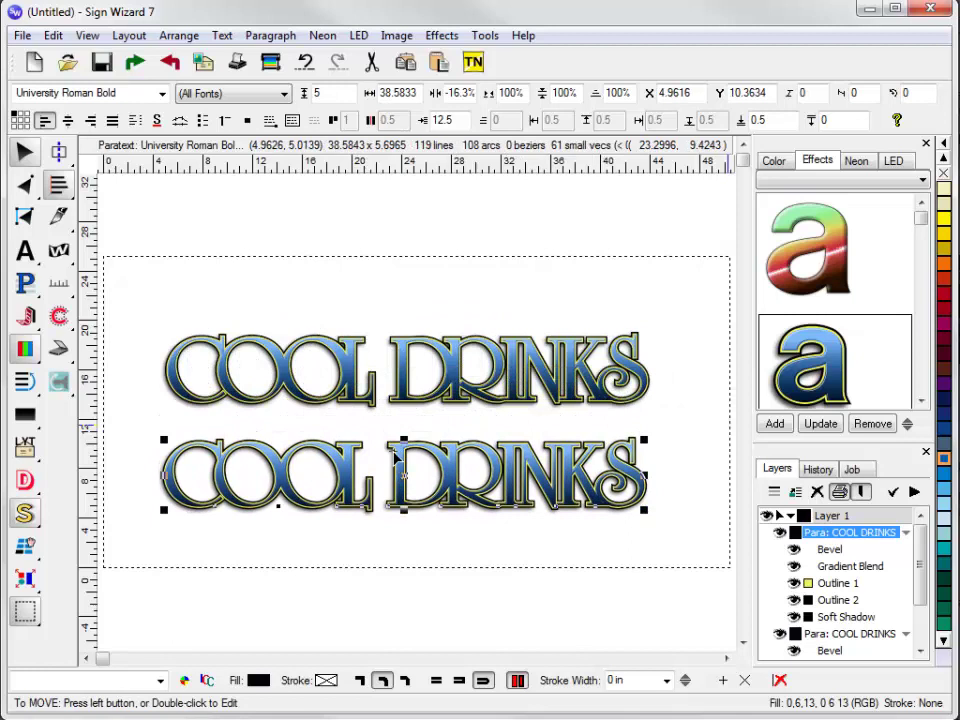
# Change the lower copy's text to HOT SALSA, shift it right to about X 8.73, Y 9.60 and inspect it up close
pyautogui.doubleClick(397, 458)
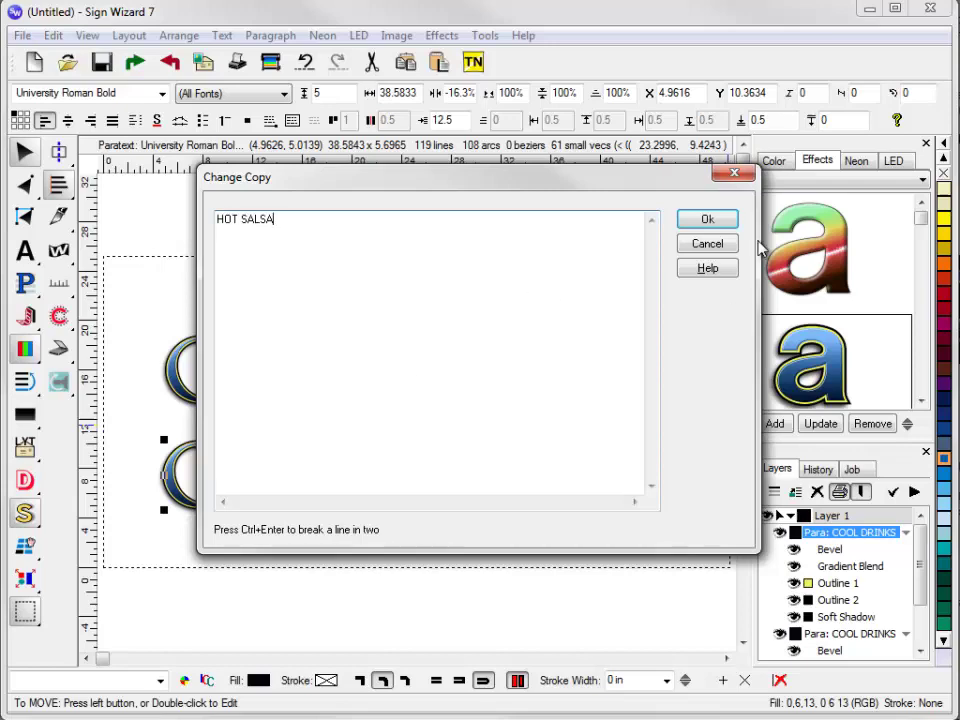
pyautogui.click(679, 220)
pyautogui.moveTo(426, 489); pyautogui.dragTo(474, 497)
pyautogui.moveTo(195, 409); pyautogui.dragTo(617, 514)
pyautogui.rightClick(642, 487)
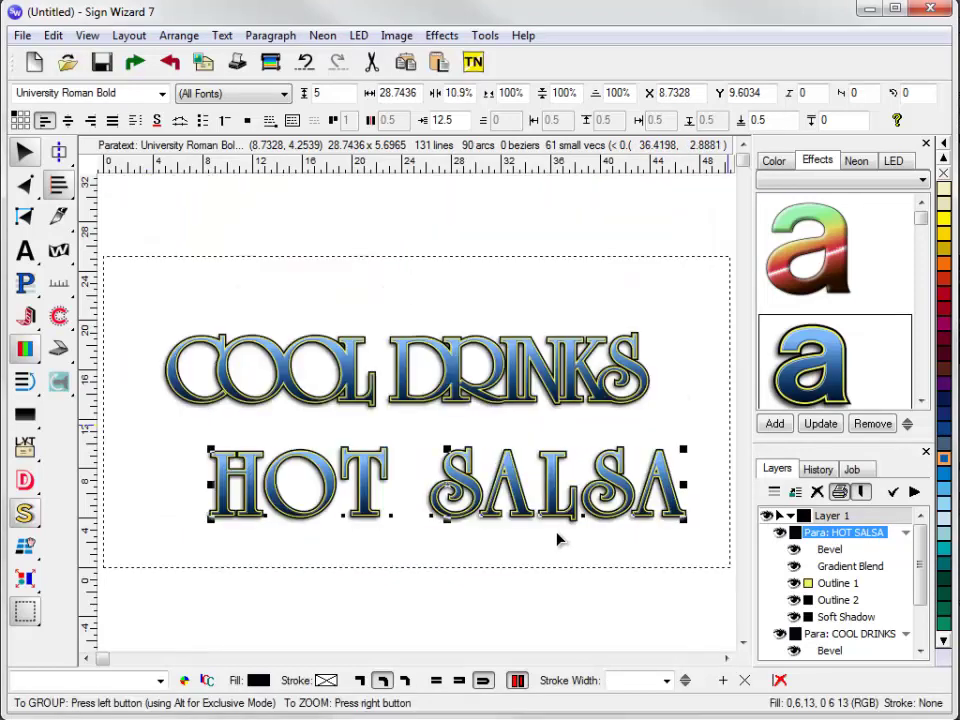
# Set the HOT SALSA font to Sundown and reposition the text to about X 3.38, Y 10.01 within the layout
pyautogui.click(162, 93)
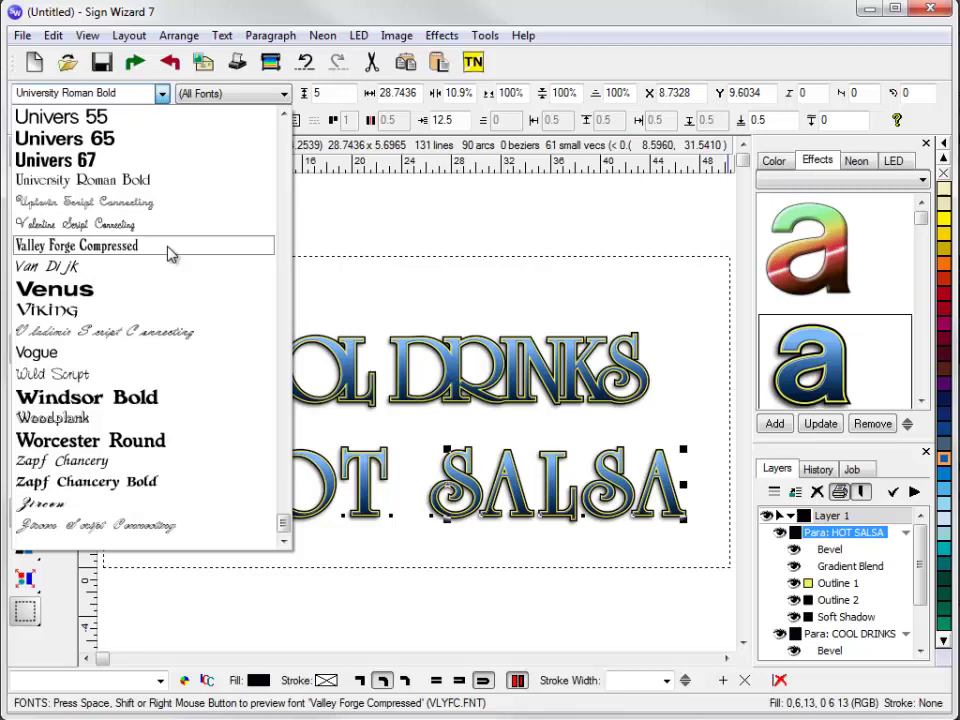
pyautogui.scroll(3, 171, 253)
pyautogui.scroll(10, 171, 254)
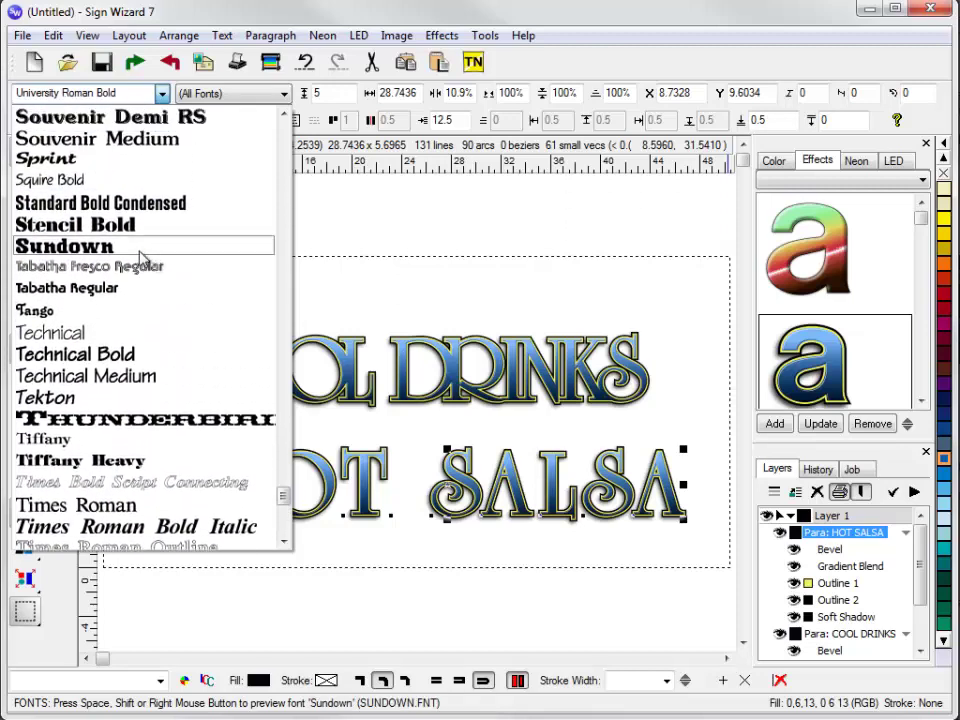
pyautogui.click(137, 248)
pyautogui.moveTo(485, 497); pyautogui.dragTo(418, 487)
pyautogui.moveTo(129, 414); pyautogui.dragTo(349, 514)
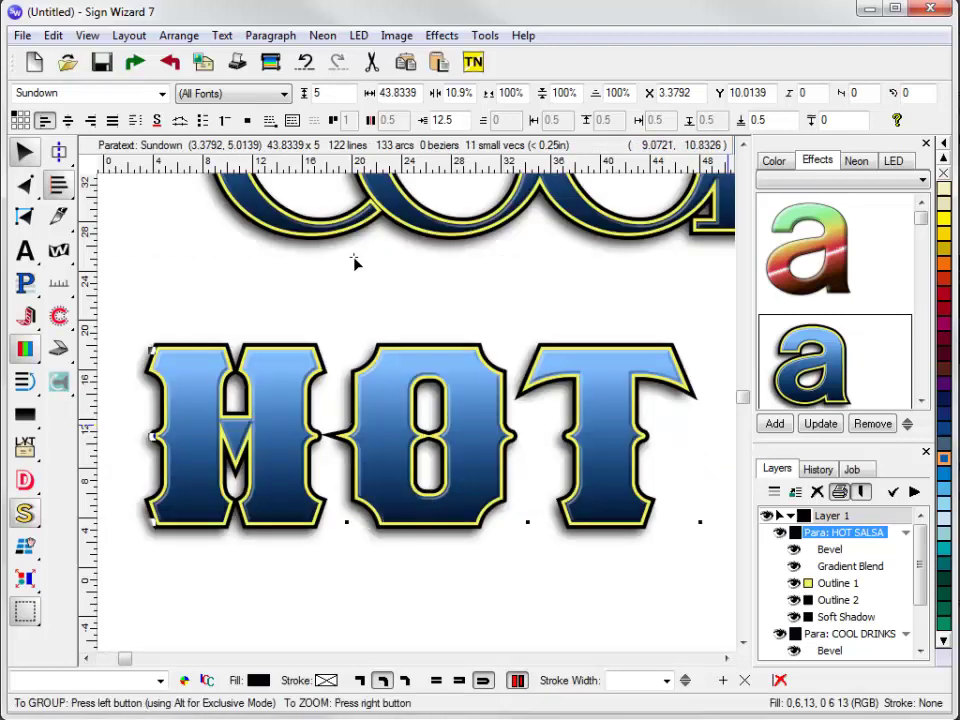
# Replace the HOT SALSA gradient with an image fill using the Fire Barrel texture
pyautogui.click(441, 36)
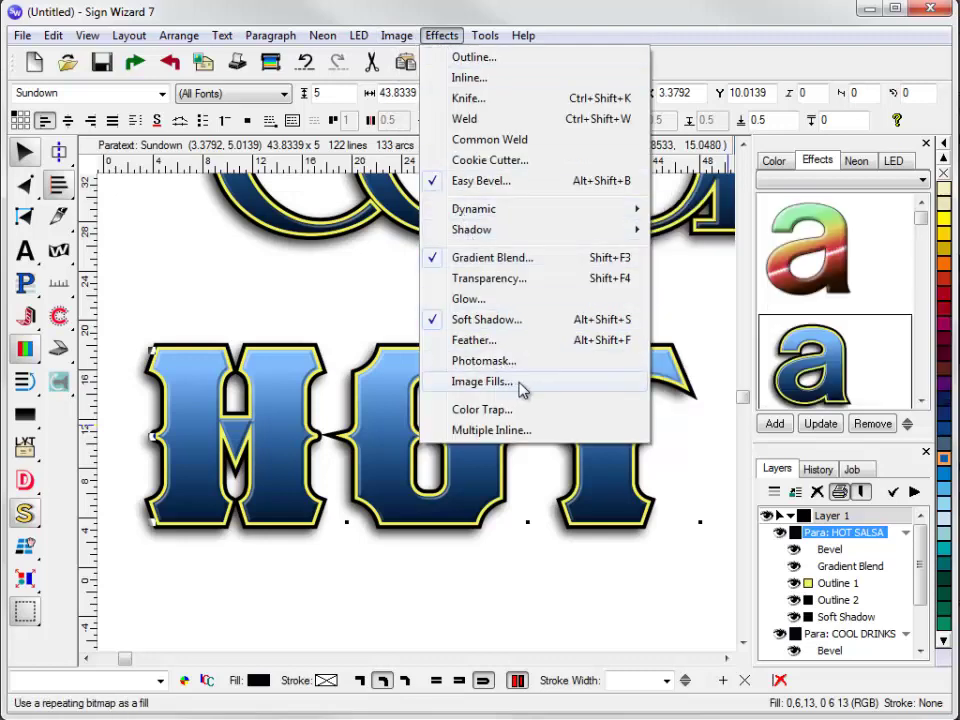
pyautogui.click(482, 381)
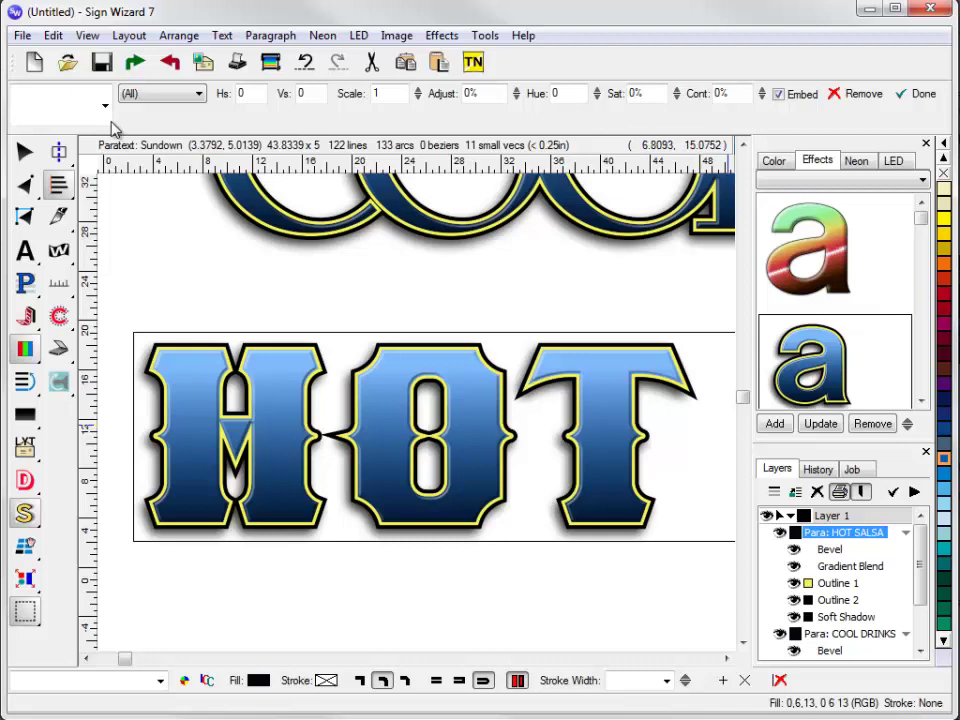
pyautogui.click(104, 104)
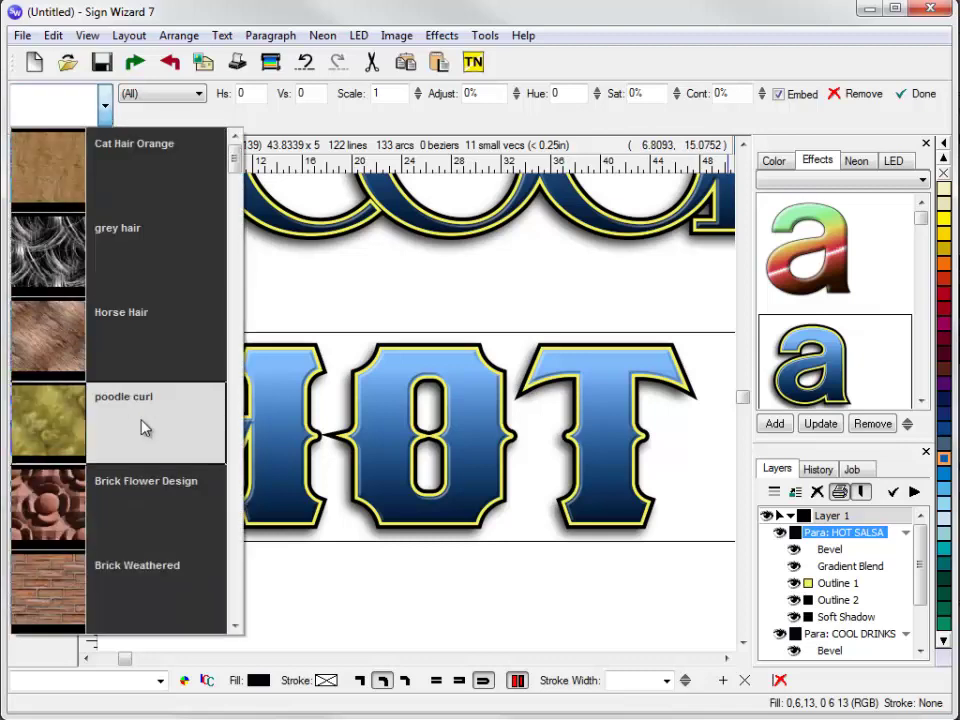
pyautogui.scroll(-10, 146, 424)
pyautogui.scroll(-4, 143, 426)
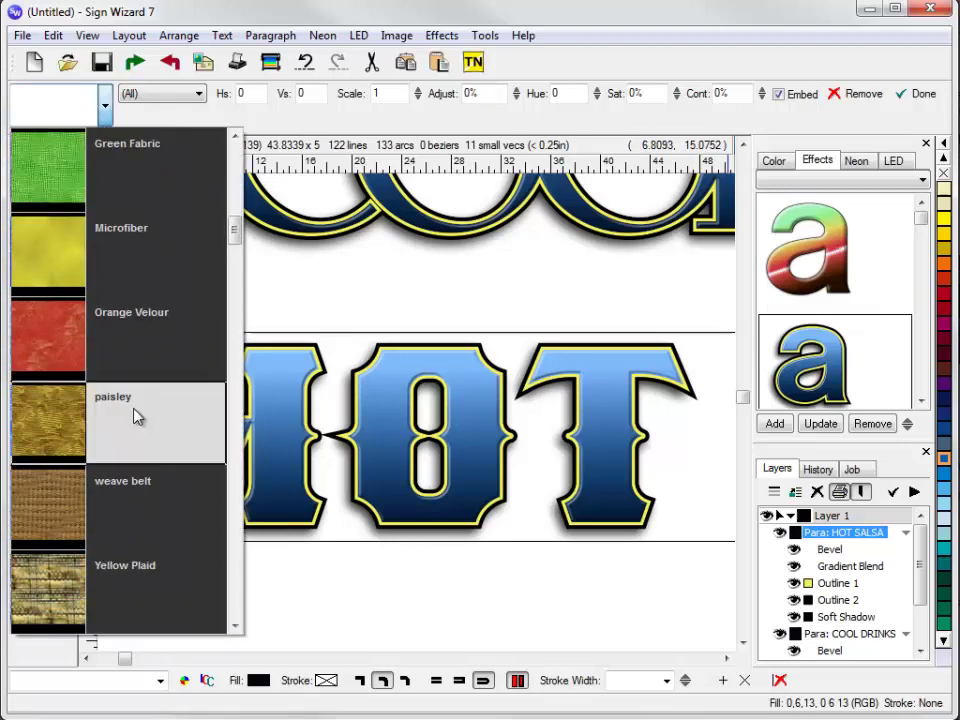
pyautogui.scroll(2, 133, 407)
pyautogui.scroll(-6, 133, 409)
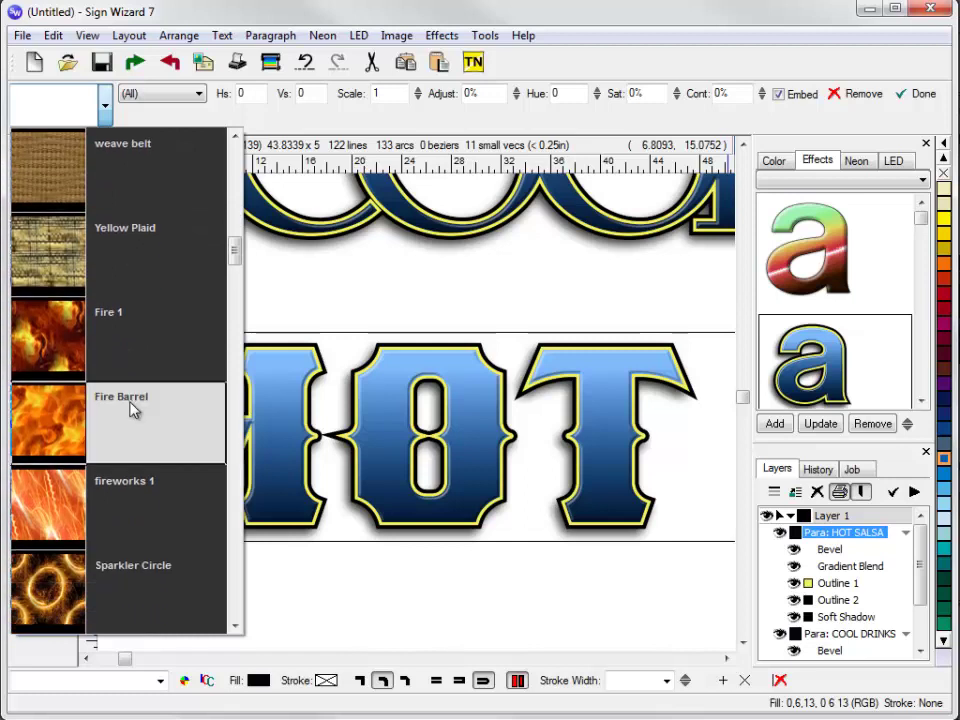
pyautogui.click(51, 422)
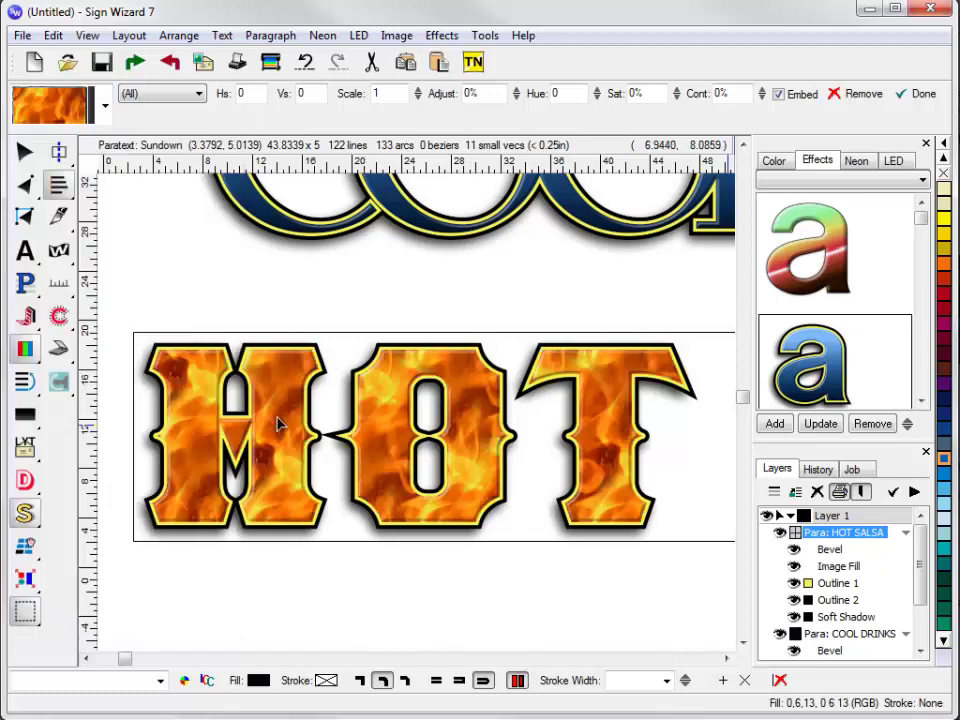
# Set the fire fill's scale to 0.68 and adjustment to -2%, raise its contrast slightly and accept the fill
pyautogui.doubleClick(396, 94)
pyautogui.scroll(-7, 396, 94)
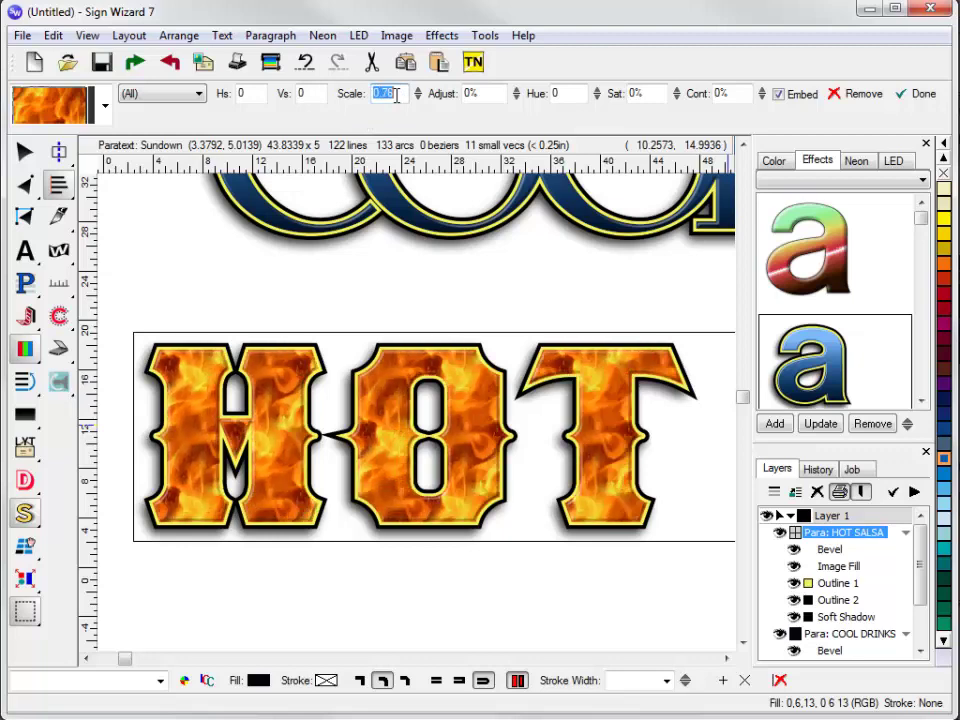
pyautogui.click(495, 93)
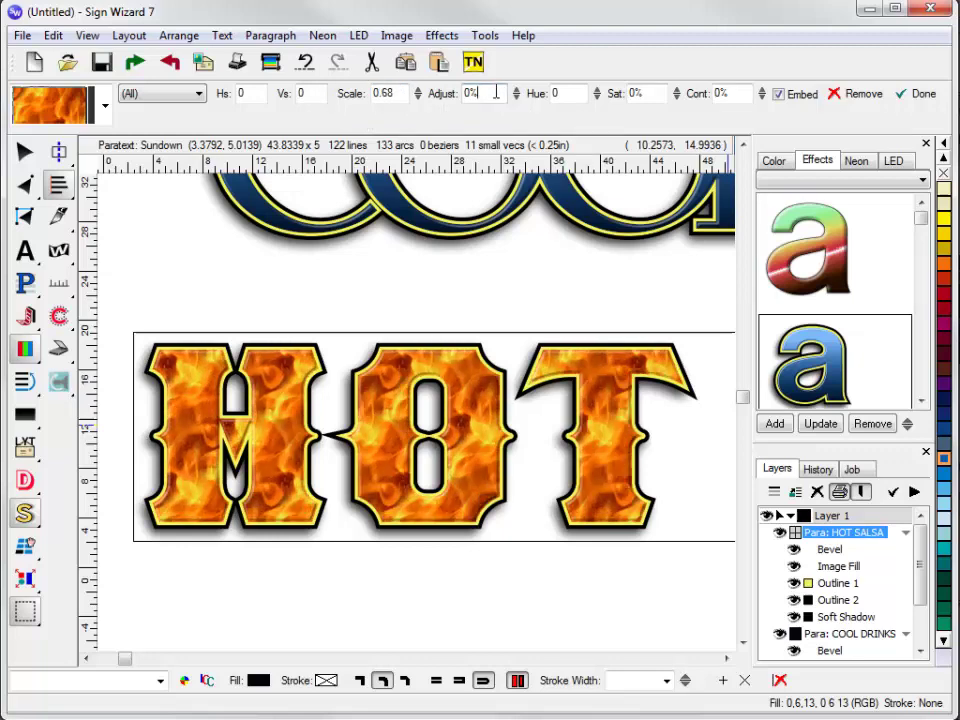
pyautogui.scroll(8, 495, 93)
pyautogui.scroll(-14, 495, 93)
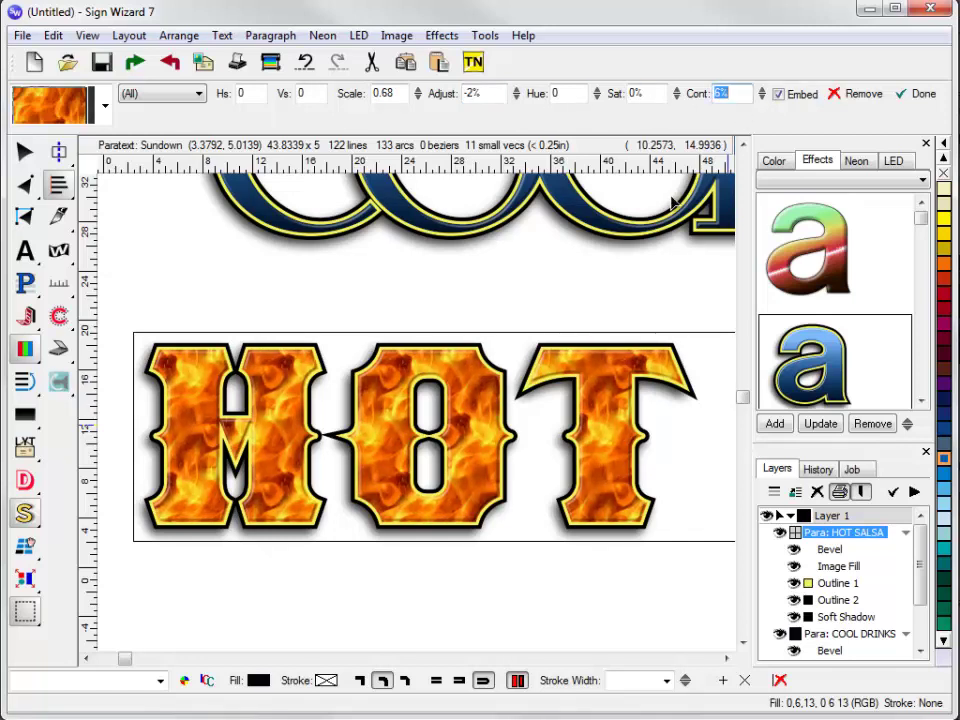
pyautogui.click(915, 93)
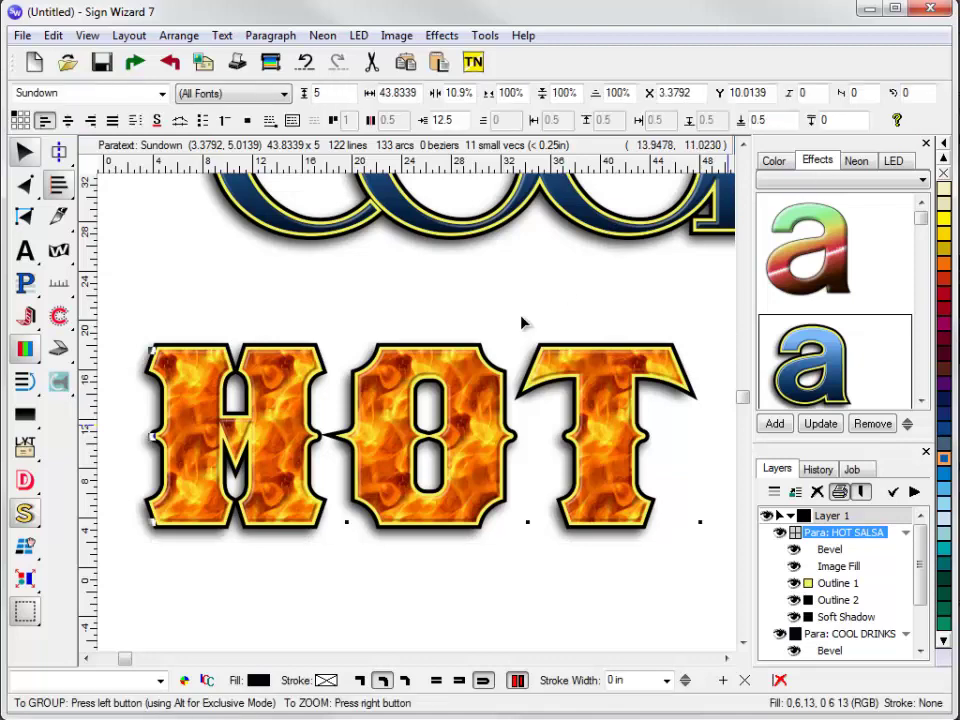
# Change the HOT SALSA text's Easy Bevel to the Medium Normal preset and accept it
pyautogui.rightClick(522, 318)
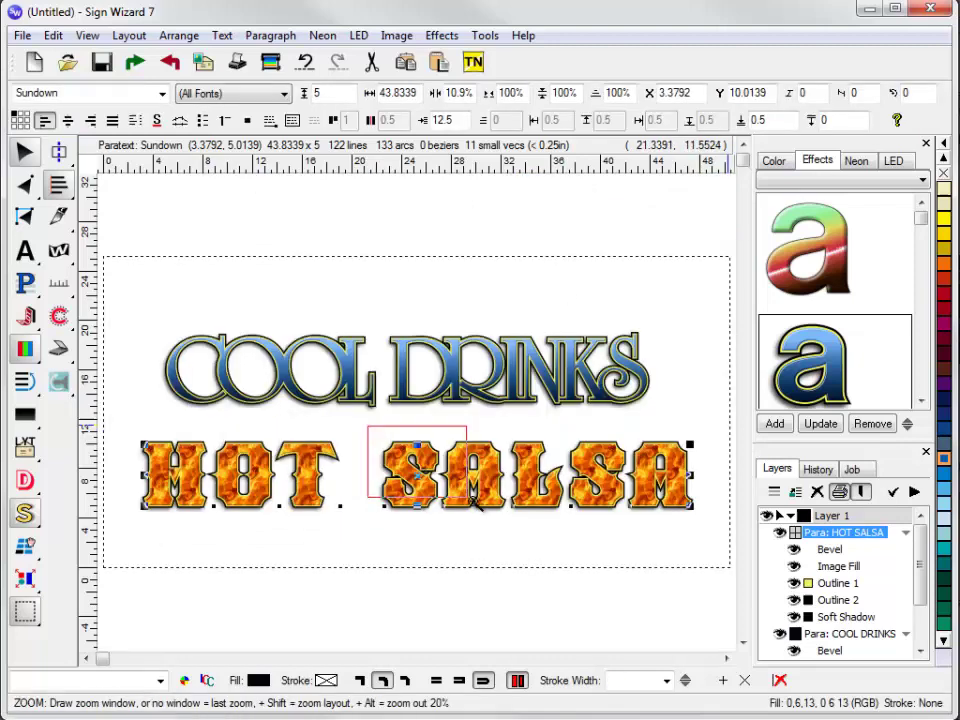
pyautogui.moveTo(472, 500); pyautogui.dragTo(488, 526)
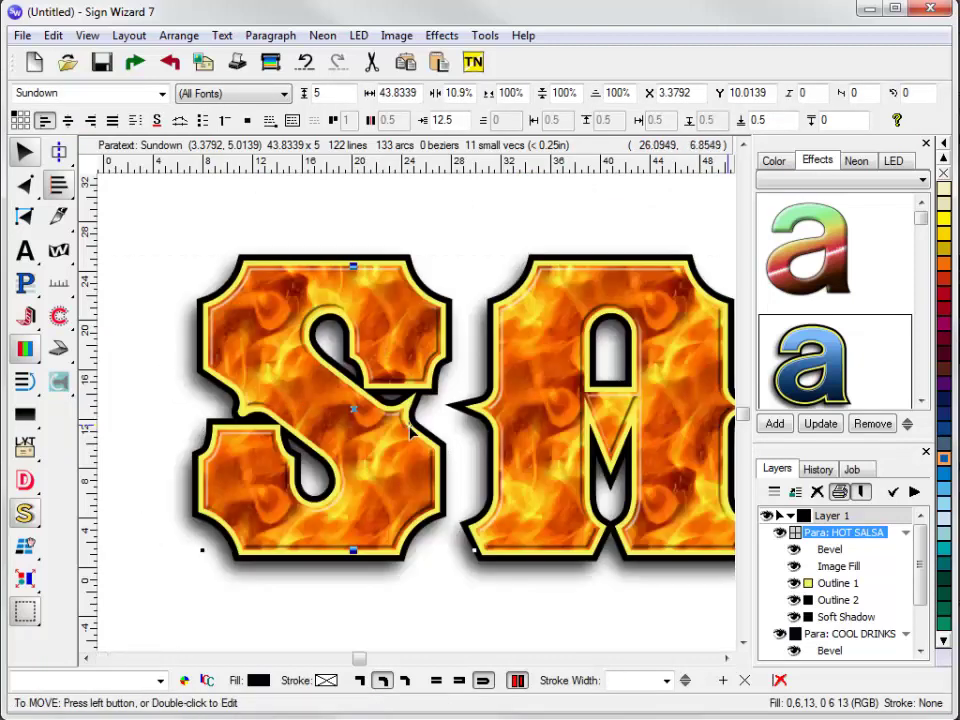
pyautogui.click(446, 36)
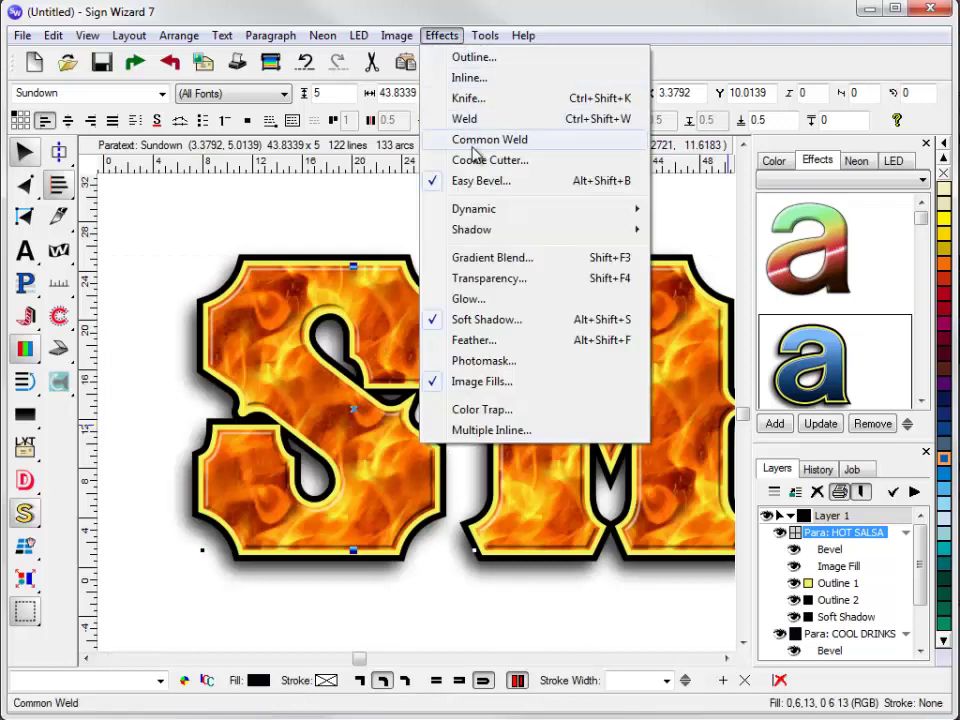
pyautogui.click(479, 181)
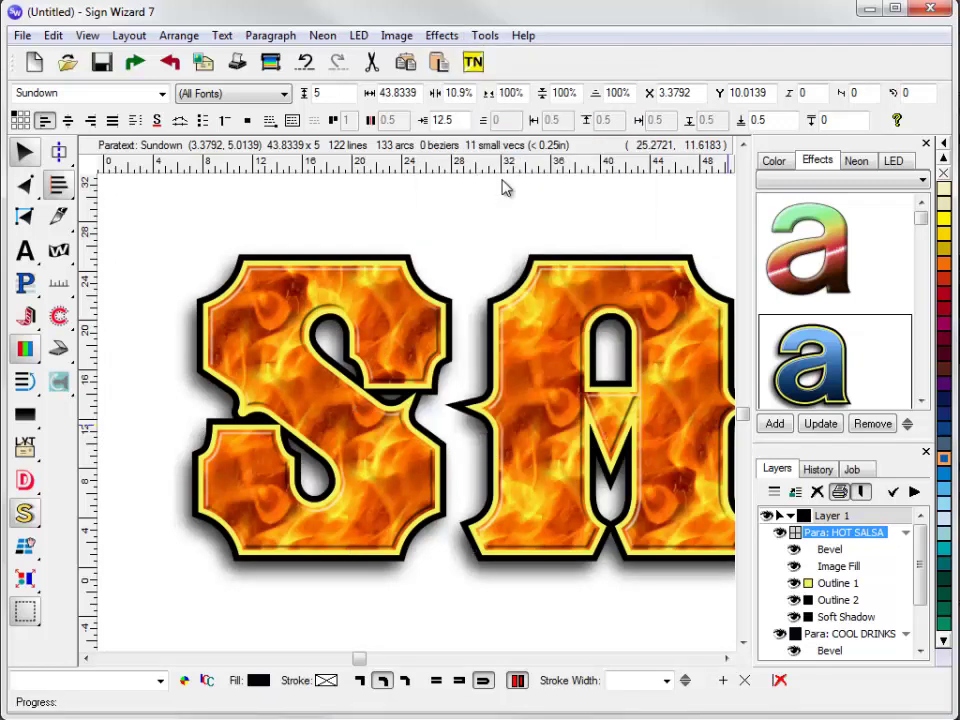
pyautogui.click(268, 118)
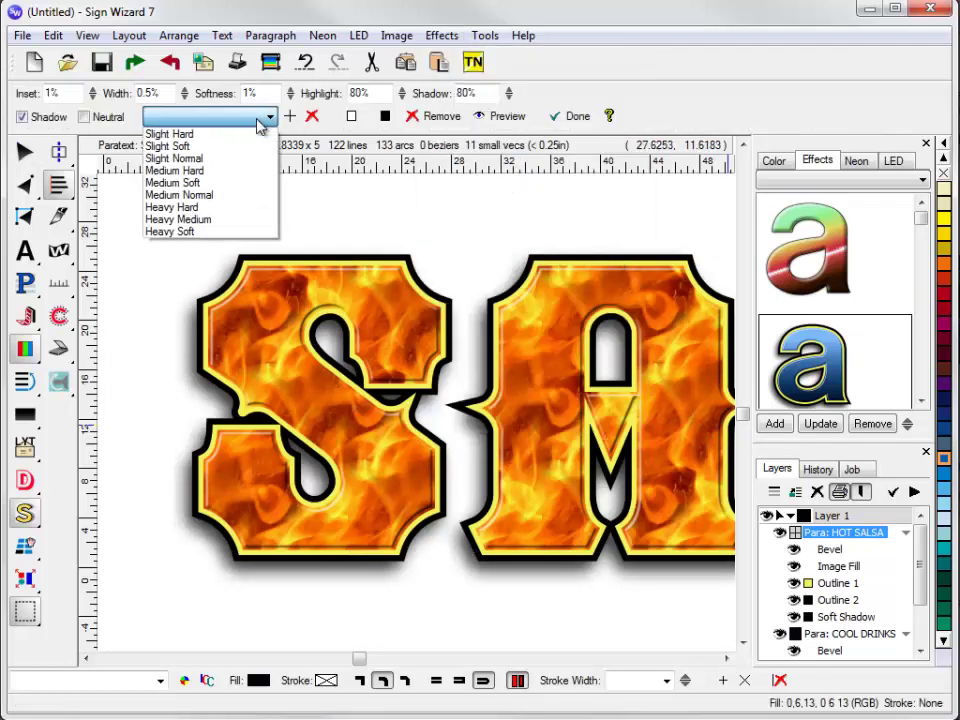
pyautogui.click(241, 201)
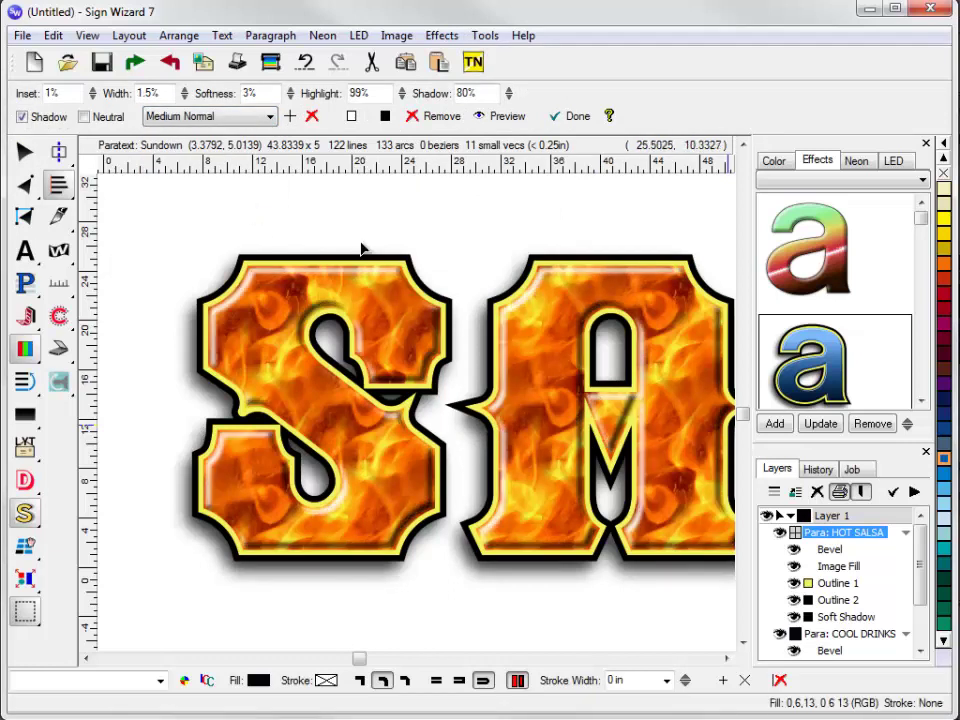
pyautogui.click(578, 117)
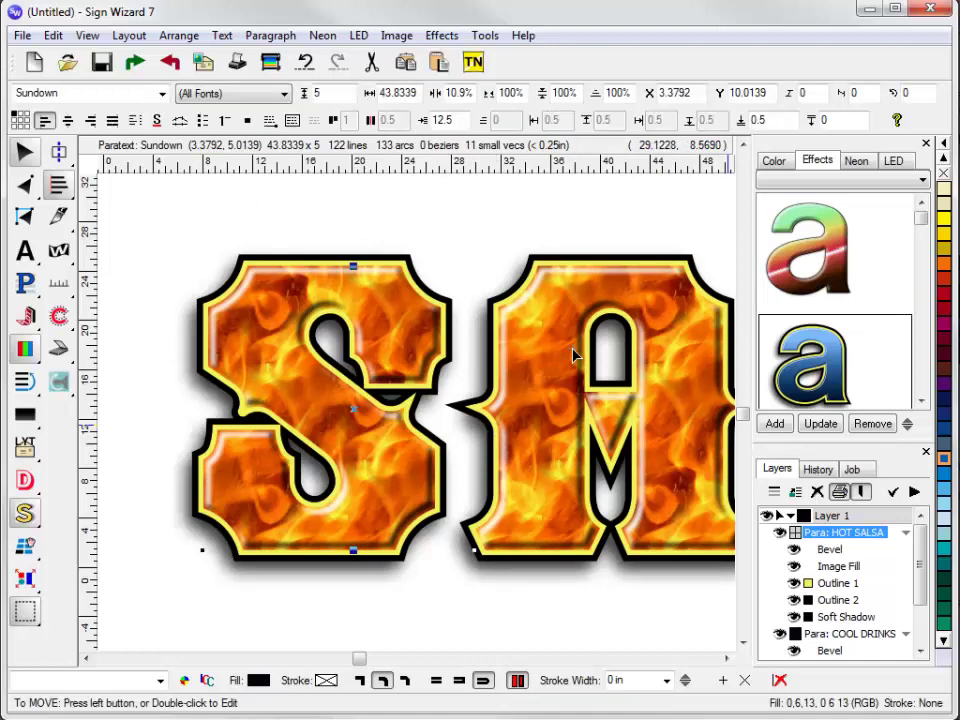
# Replace HOT SALSA's soft shadow with a pale yellow glow (RGB 255, 237, 130) at 120% thickness and accept it
pyautogui.moveTo(375, 431); pyautogui.dragTo(589, 540)
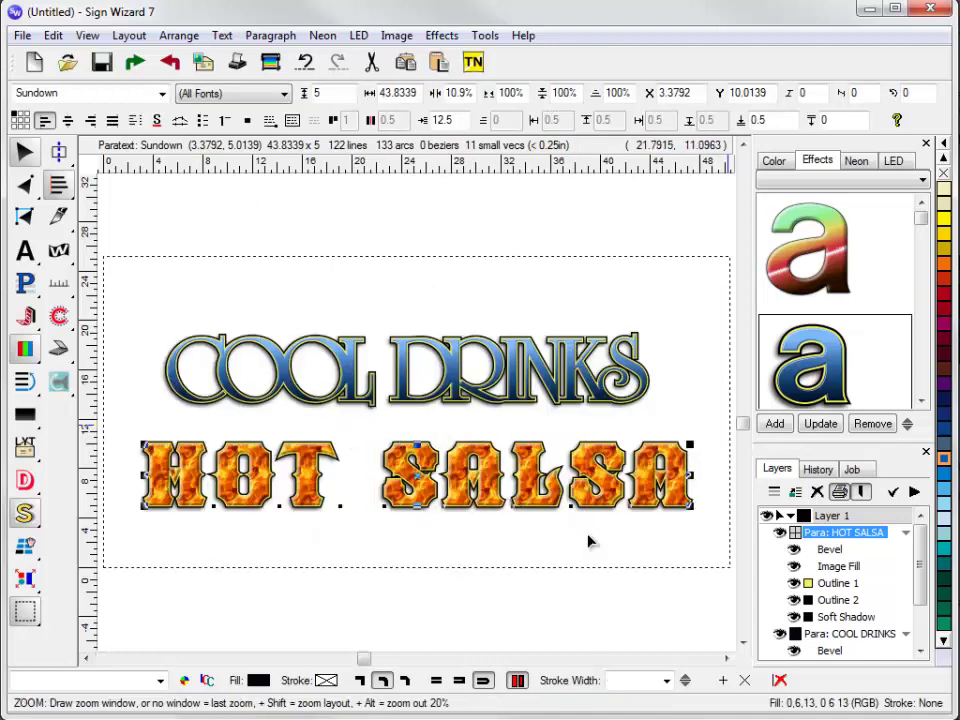
pyautogui.click(442, 35)
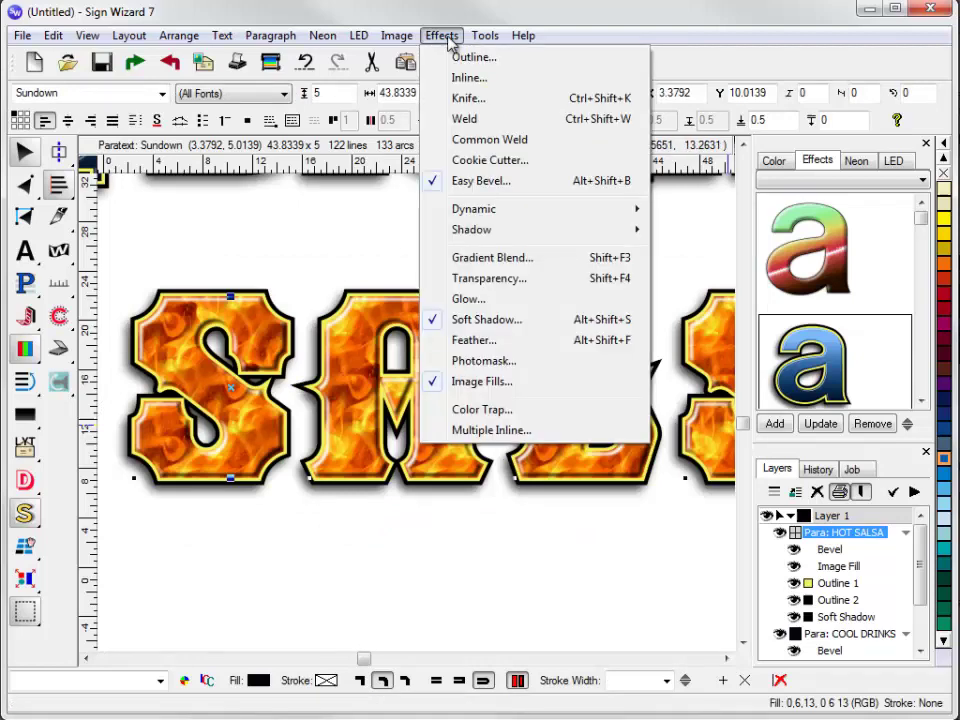
pyautogui.click(504, 299)
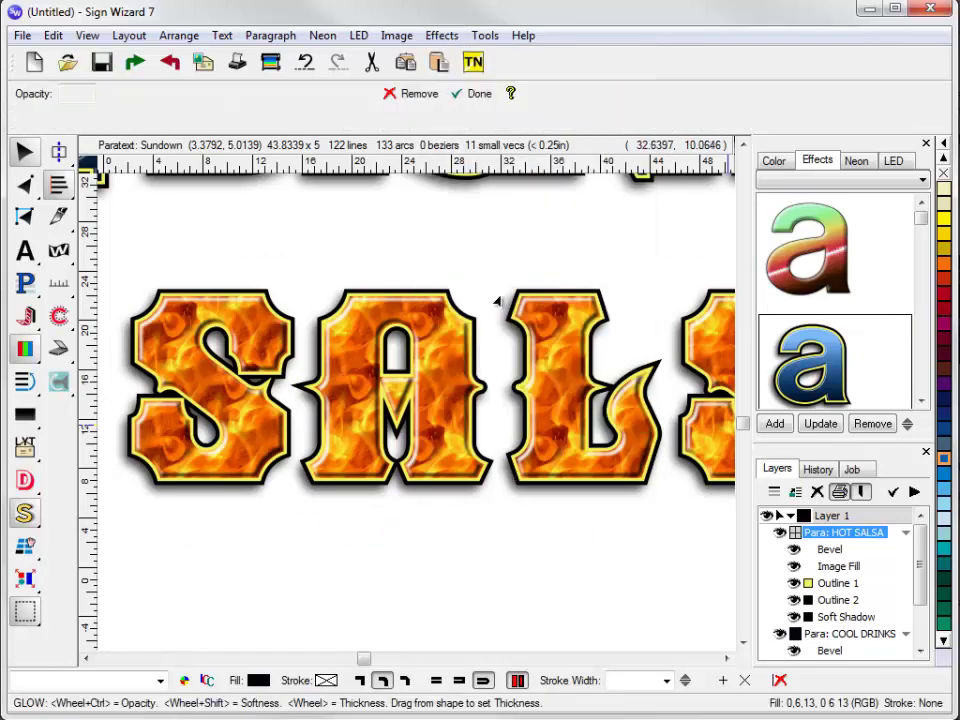
pyautogui.moveTo(297, 261); pyautogui.dragTo(484, 403)
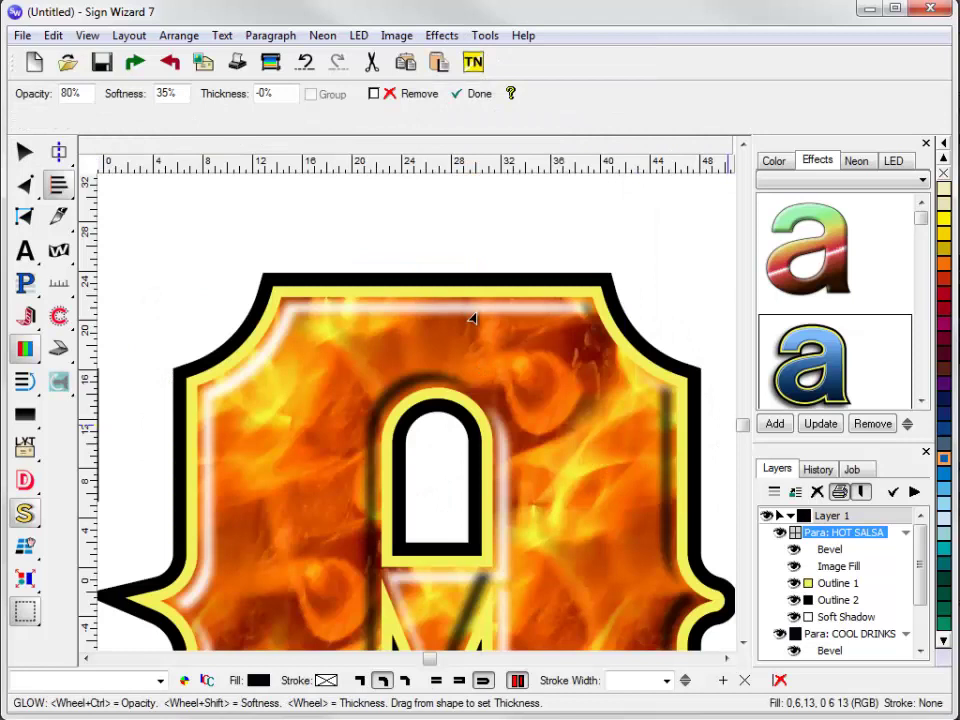
pyautogui.click(376, 97)
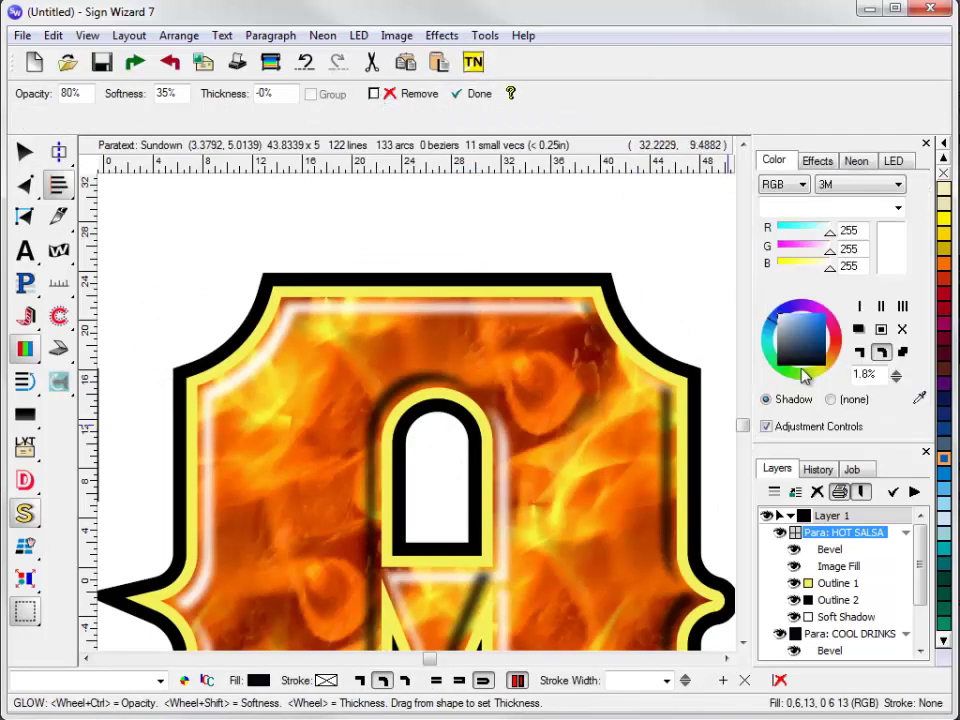
pyautogui.moveTo(828, 376); pyautogui.dragTo(803, 318)
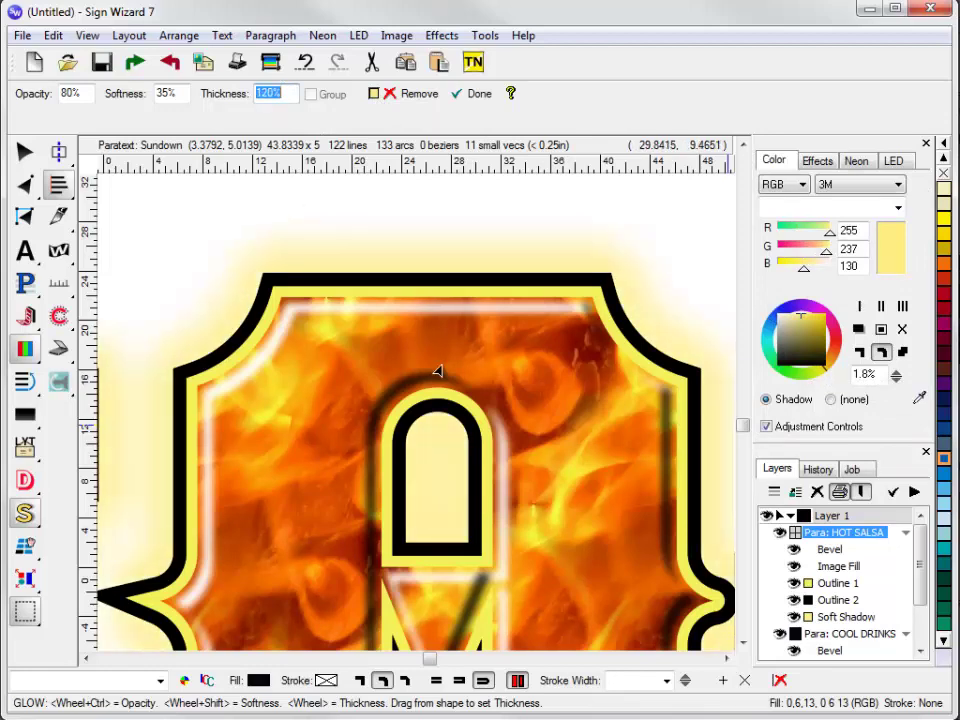
pyautogui.press('F3')
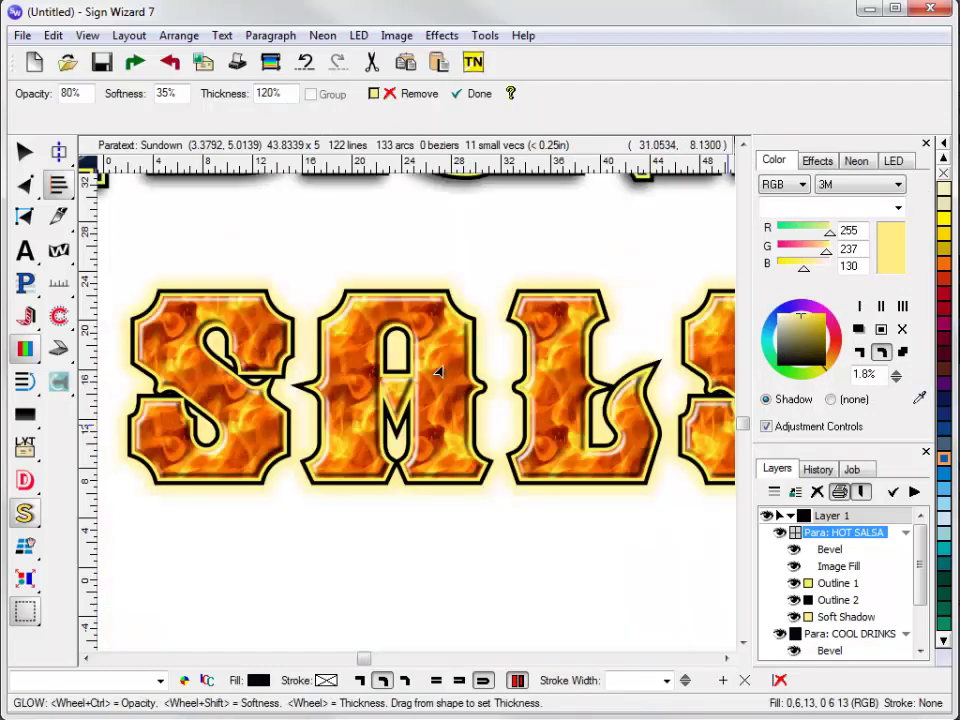
pyautogui.click(472, 94)
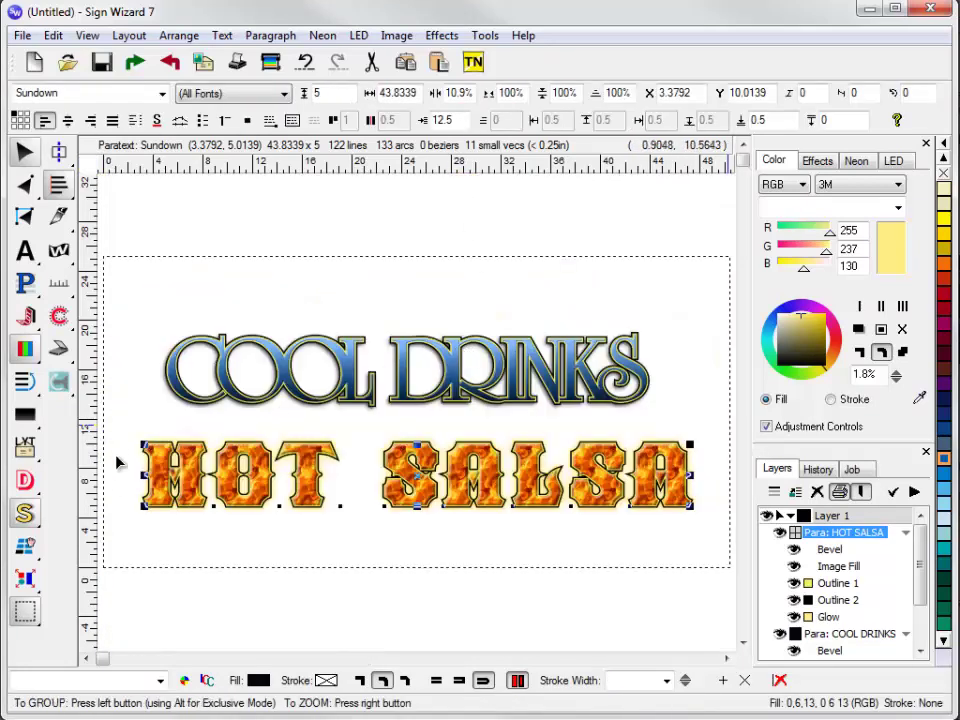
# Draw a rectangle about 46.5 x 8.2 in behind HOT SALSA, fill it black and inspect the glow up close
pyautogui.click(104, 478)
pyautogui.click(25, 413)
pyautogui.moveTo(125, 423); pyautogui.dragTo(704, 524)
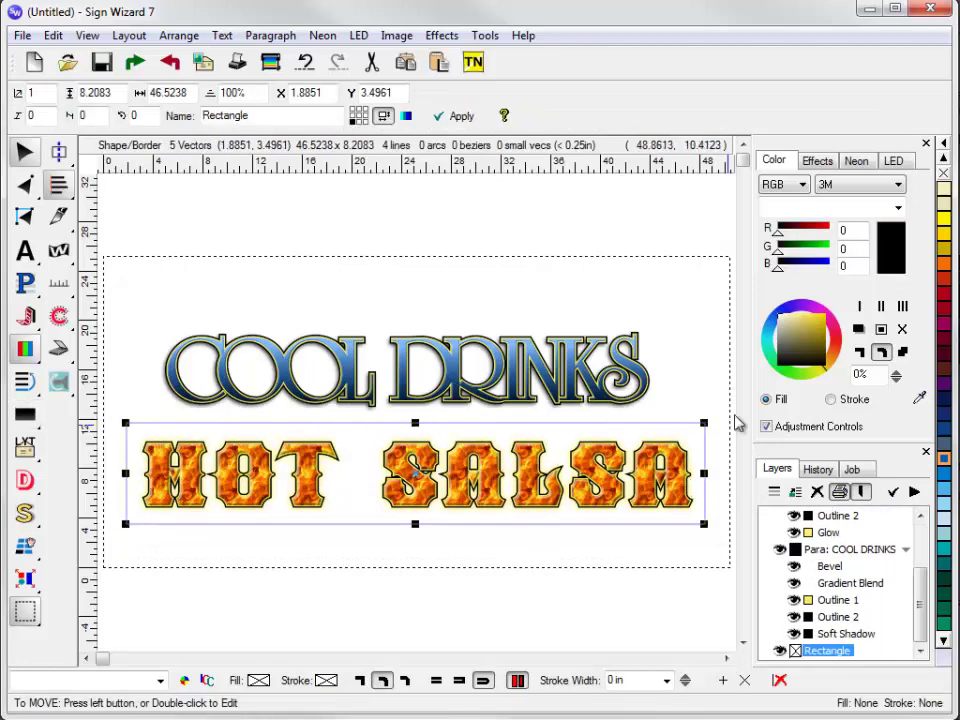
pyautogui.click(786, 356)
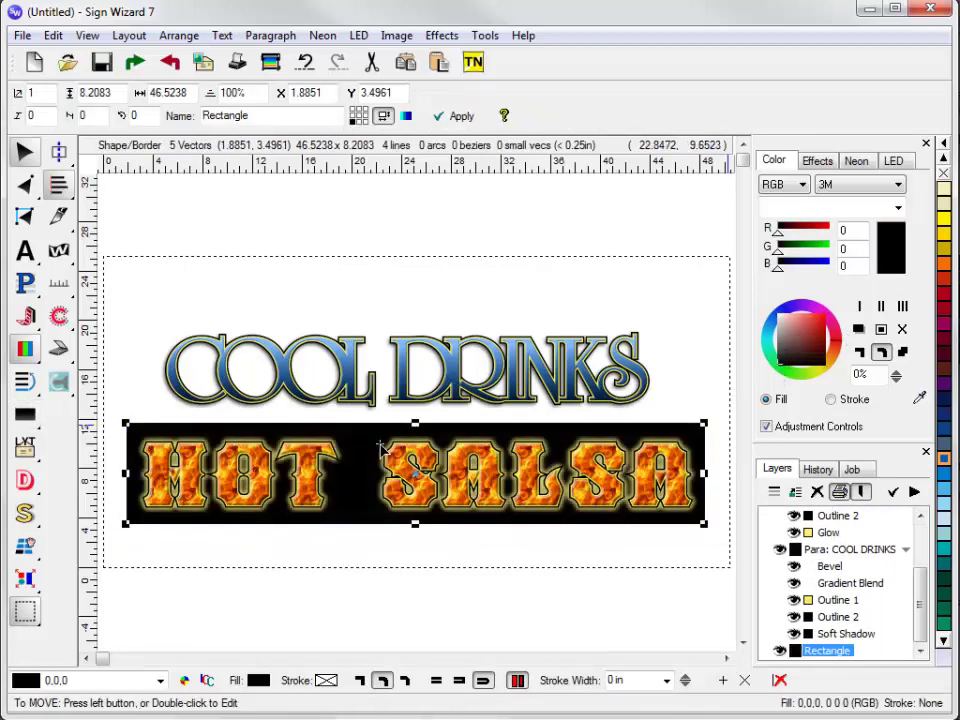
pyautogui.press('z')
pyautogui.moveTo(354, 414); pyautogui.dragTo(546, 536)
pyautogui.press('z')
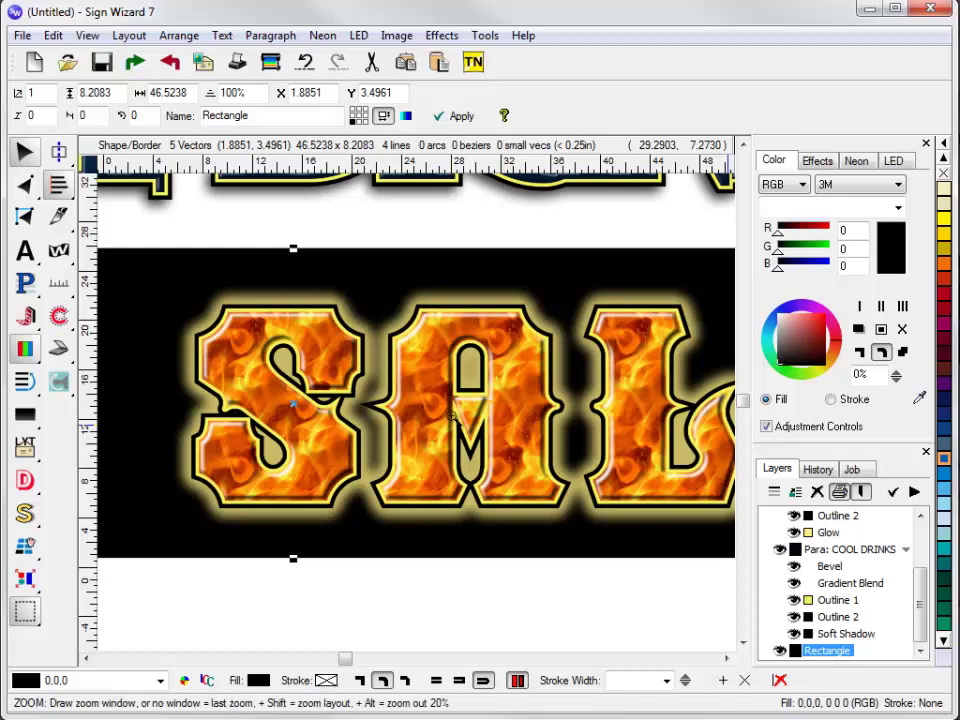
# Nudge HOT SALSA up to about Y 10.09 and add its combined effects to the effects library
pyautogui.click(453, 420)
pyautogui.moveTo(436, 474); pyautogui.dragTo(439, 476)
pyautogui.click(813, 163)
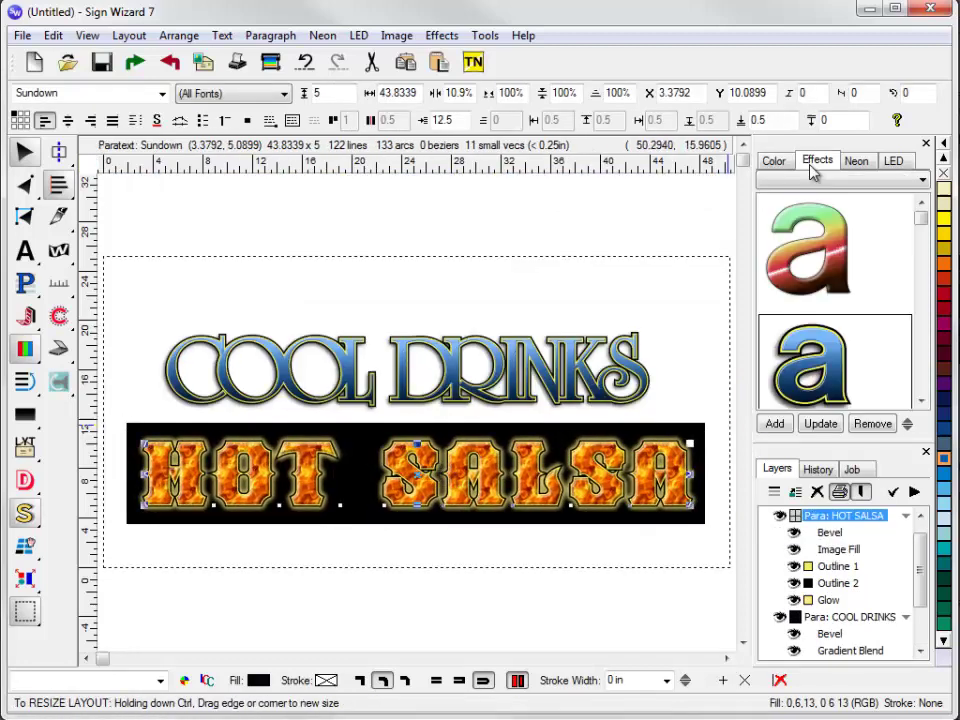
pyautogui.click(775, 424)
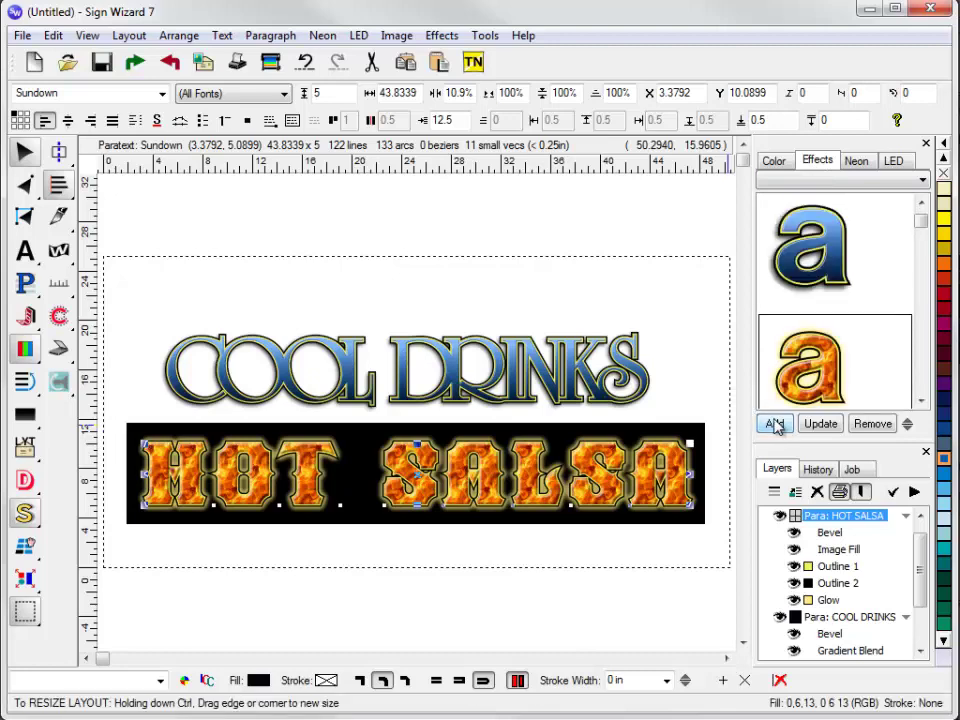
# Move COOL DRINKS to about X 6.08, Y 19.94, apply the saved fire effect to it and inspect the letters up close
pyautogui.moveTo(513, 381); pyautogui.dragTo(523, 370)
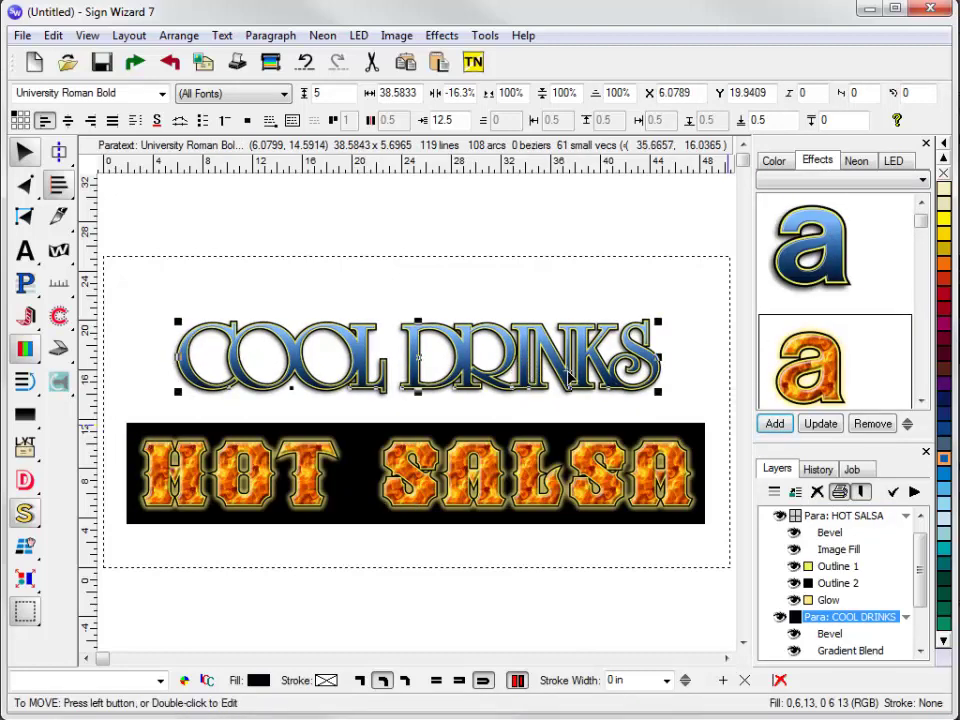
pyautogui.click(812, 375)
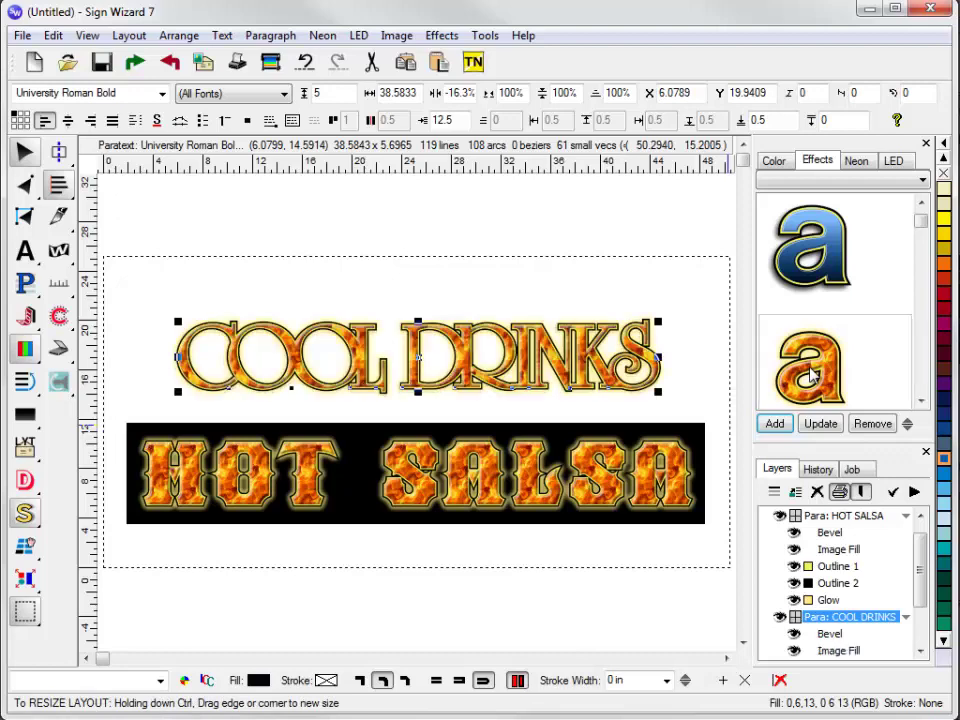
pyautogui.press('z')
pyautogui.moveTo(400, 315); pyautogui.dragTo(573, 403)
pyautogui.rightClick(573, 402)
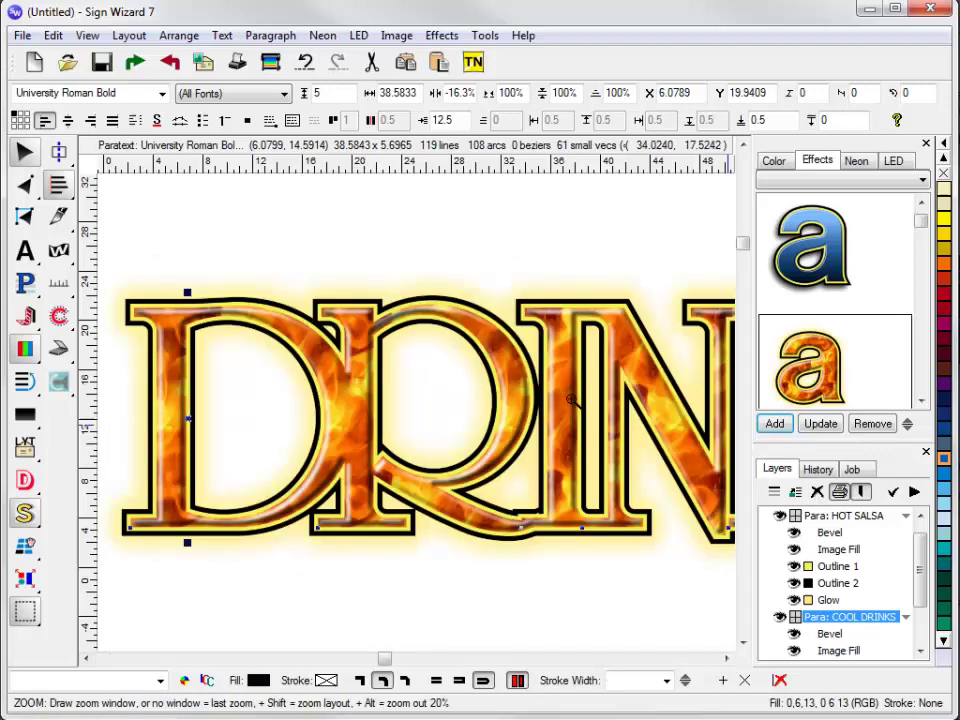
# Apply the saved blue gradient effect to HOT SALSA, move the text above COOL DRINKS and inspect it up close
pyautogui.click(572, 463)
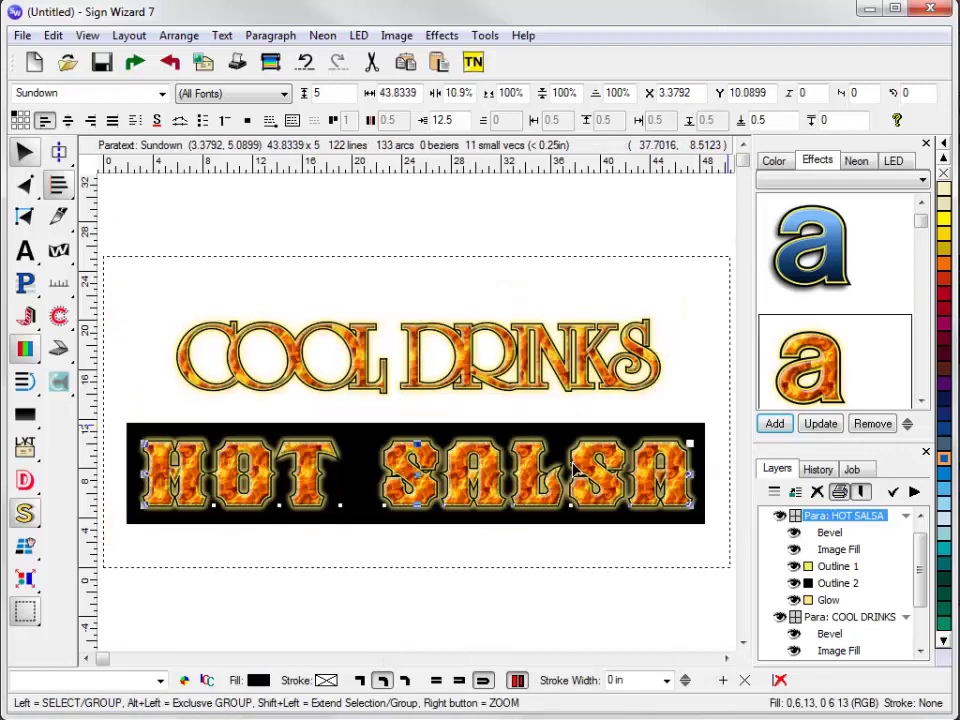
pyautogui.click(812, 255)
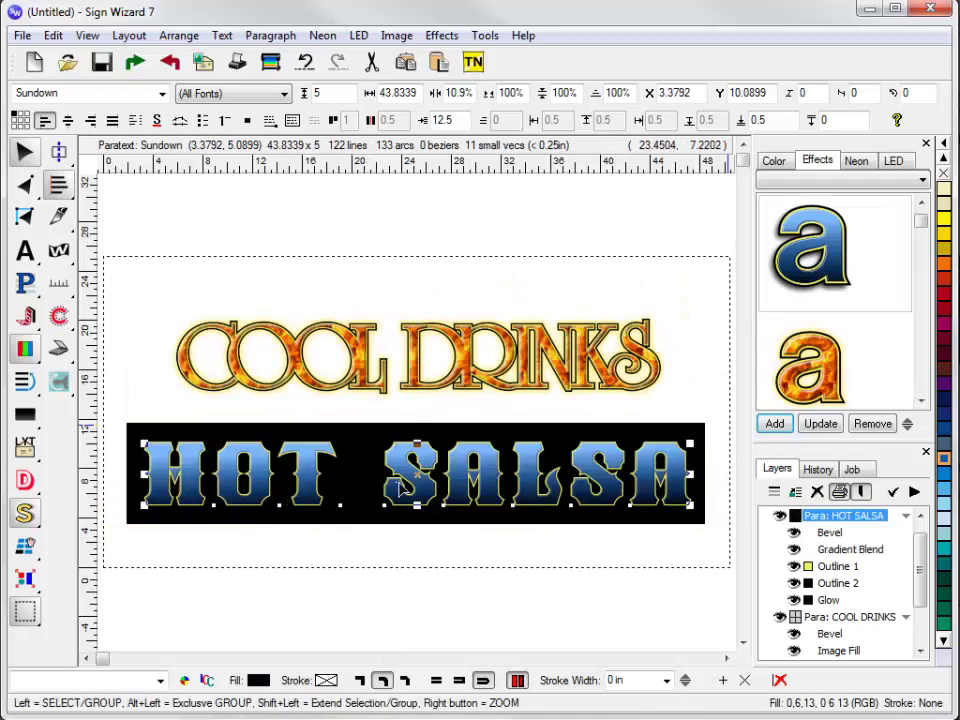
pyautogui.moveTo(410, 478); pyautogui.dragTo(418, 278)
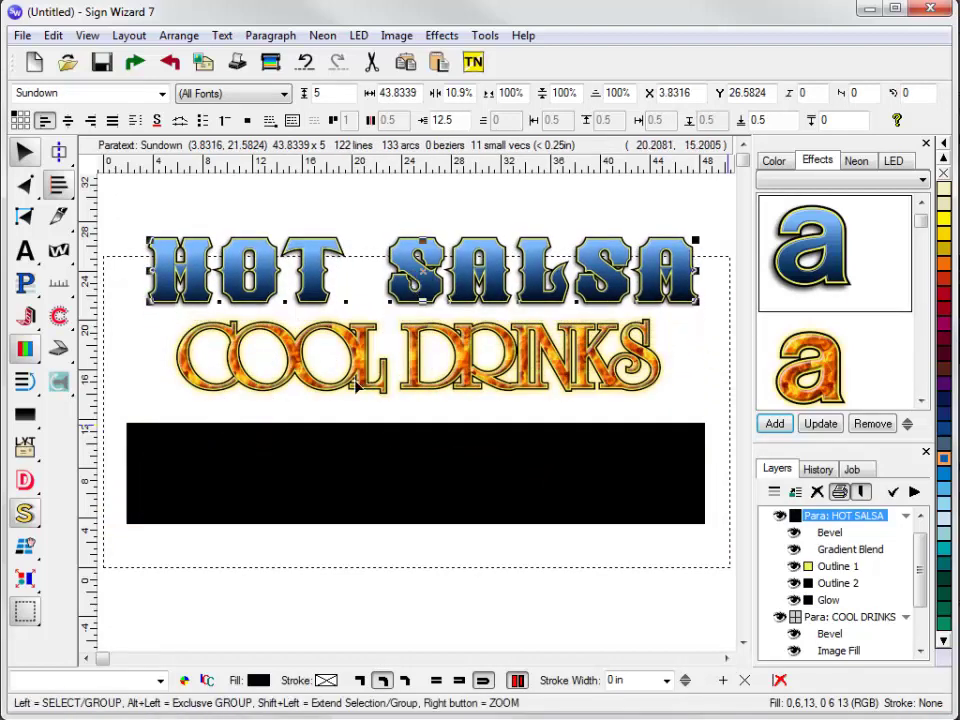
pyautogui.moveTo(356, 385); pyautogui.dragTo(559, 220)
pyautogui.moveTo(548, 277); pyautogui.dragTo(533, 291)
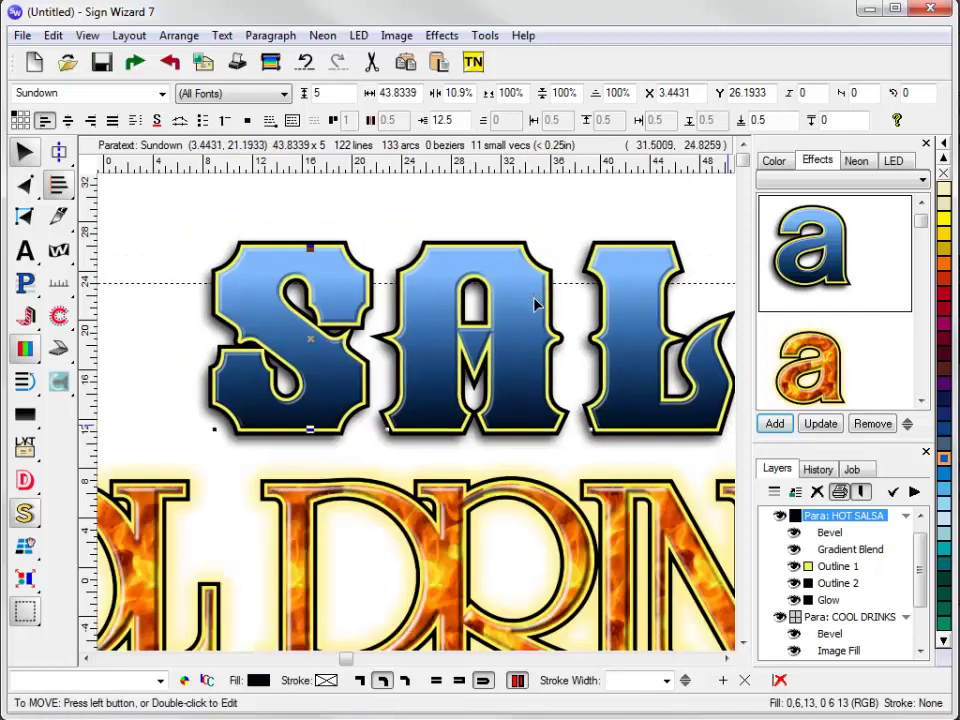
pyautogui.rightClick(536, 301)
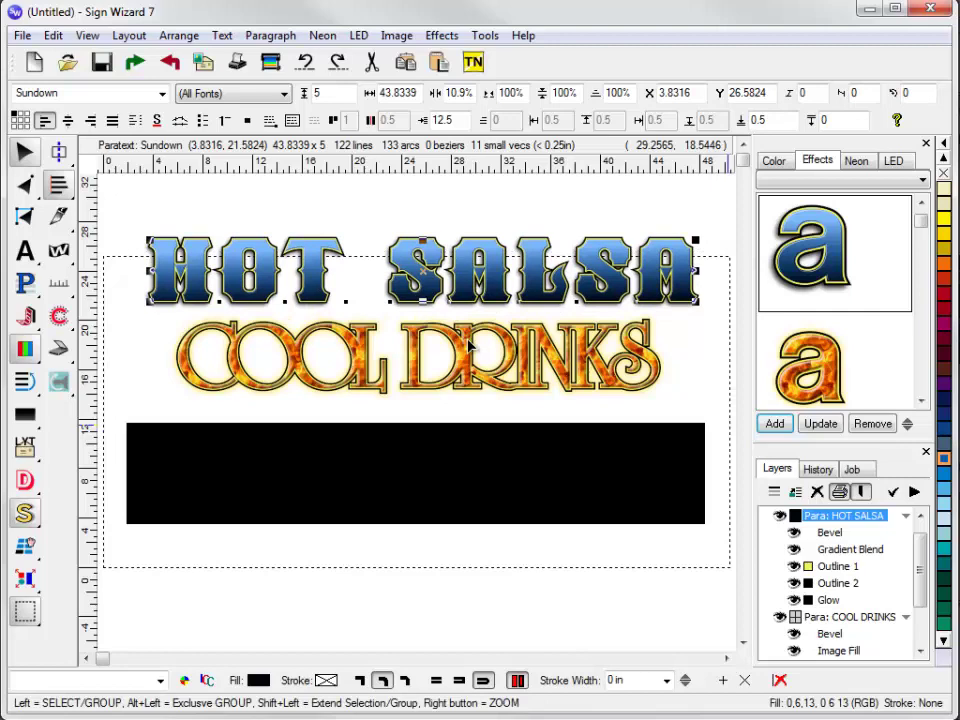
# Undo HOT SALSA's moves and the swapped effects on both texts
pyautogui.hotkey('ctrl', 'z')
pyautogui.hotkey('ctrl', 'z')
pyautogui.hotkey('ctrl', 'z')
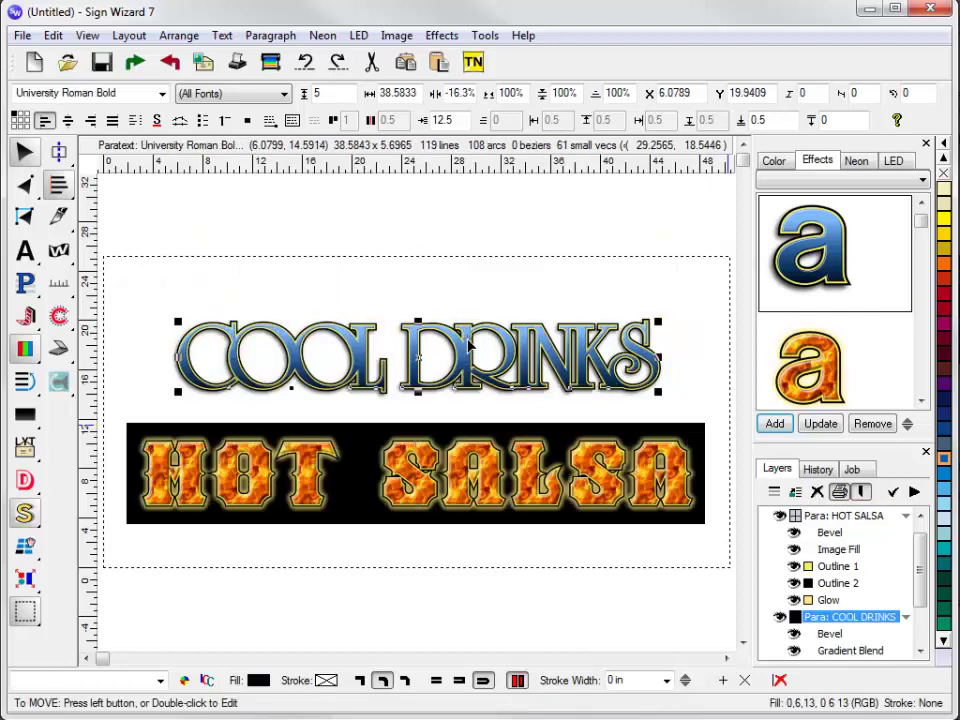
# Move COOL DRINKS slightly up and add a single contour cut that keeps the internal cutouts around its letters
pyautogui.moveTo(421, 378); pyautogui.dragTo(417, 364)
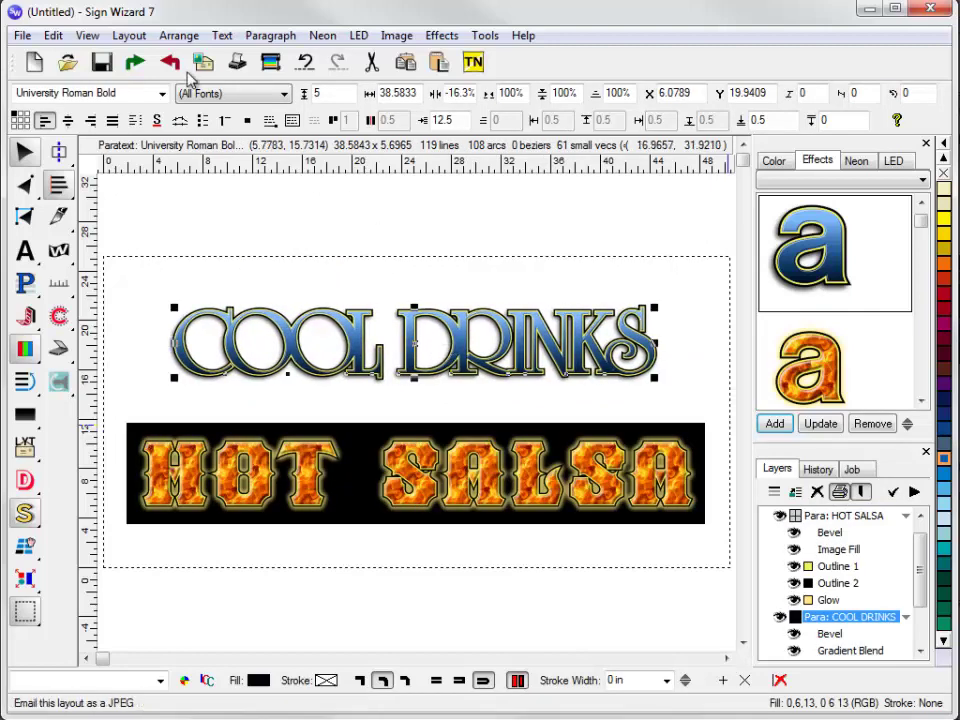
pyautogui.click(129, 38)
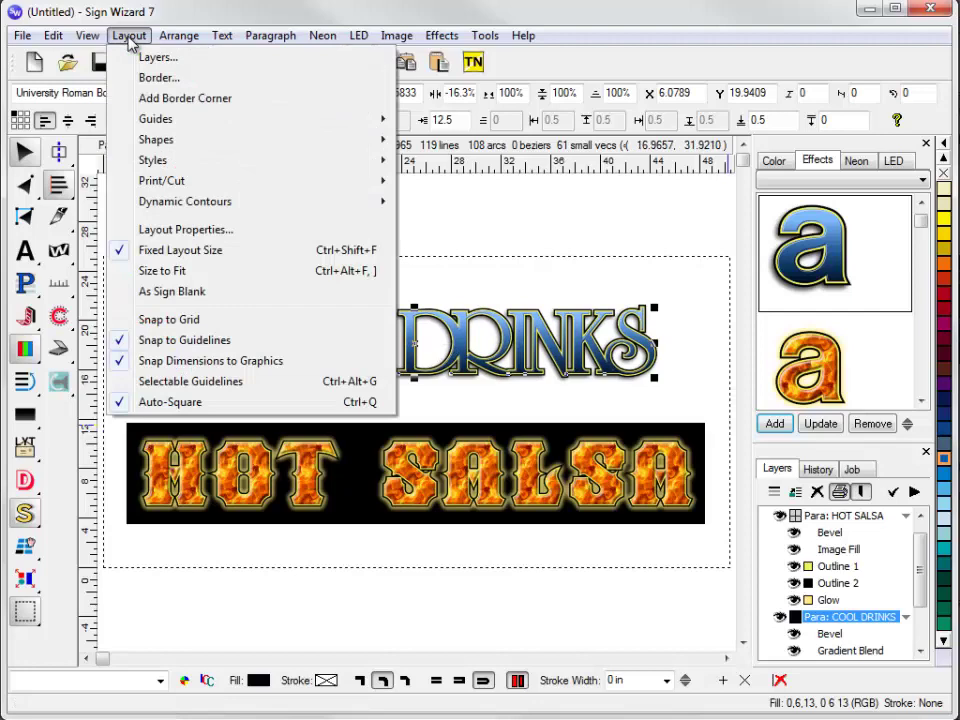
pyautogui.click(499, 200)
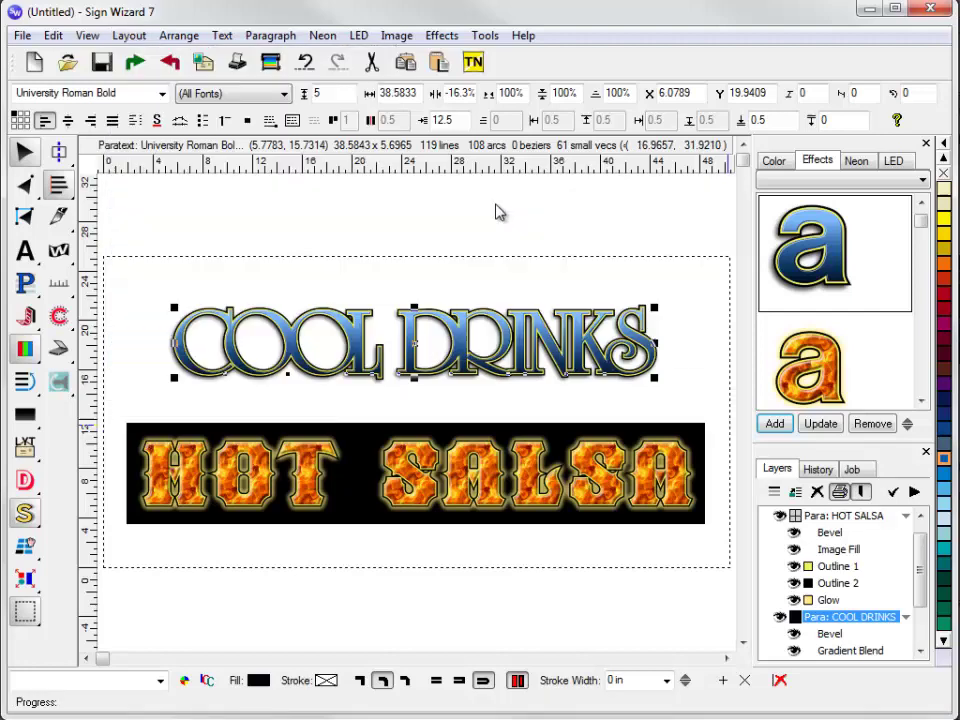
pyautogui.press('z')
pyautogui.moveTo(146, 289); pyautogui.dragTo(300, 400)
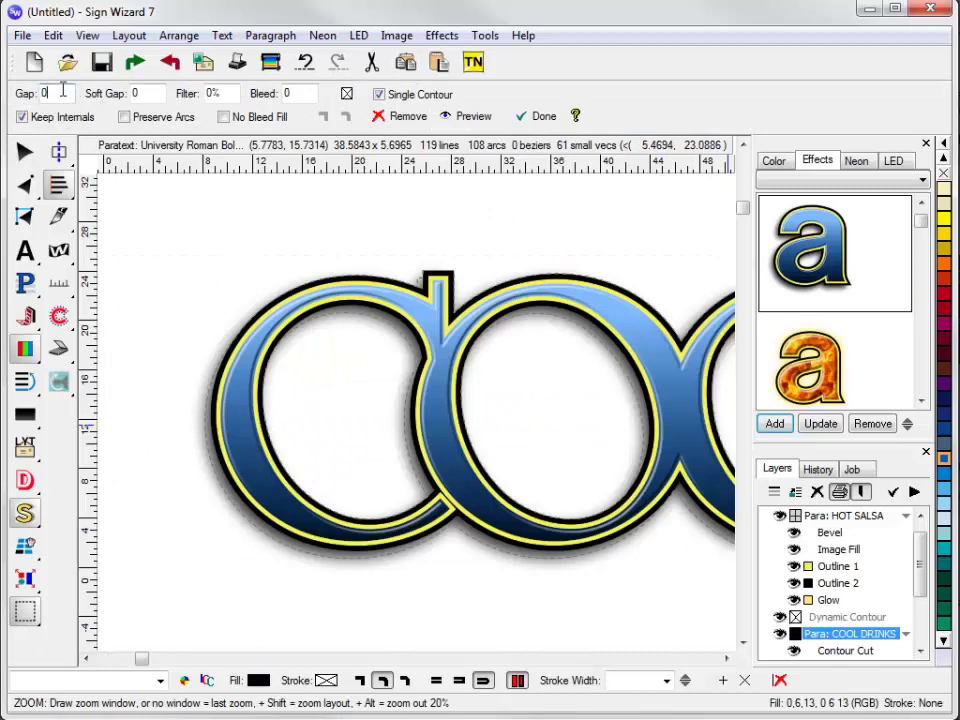
# Set the contour cut's gap to 0.13 and its soft gap to 0.07, and finish the contour
pyautogui.scroll(1, 63, 90)
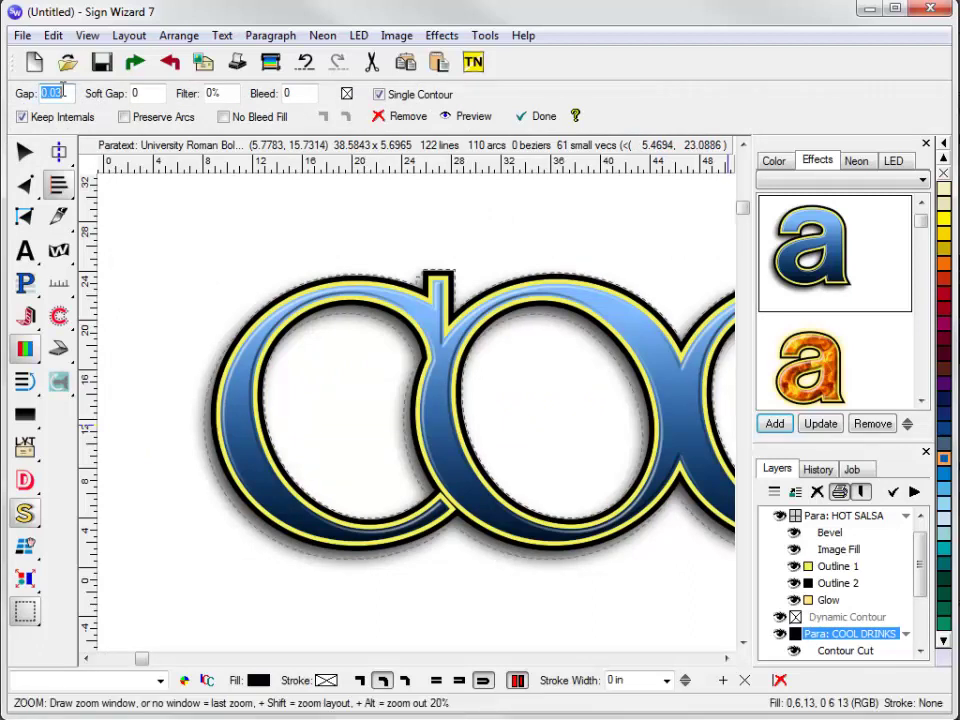
pyautogui.scroll(2, 63, 91)
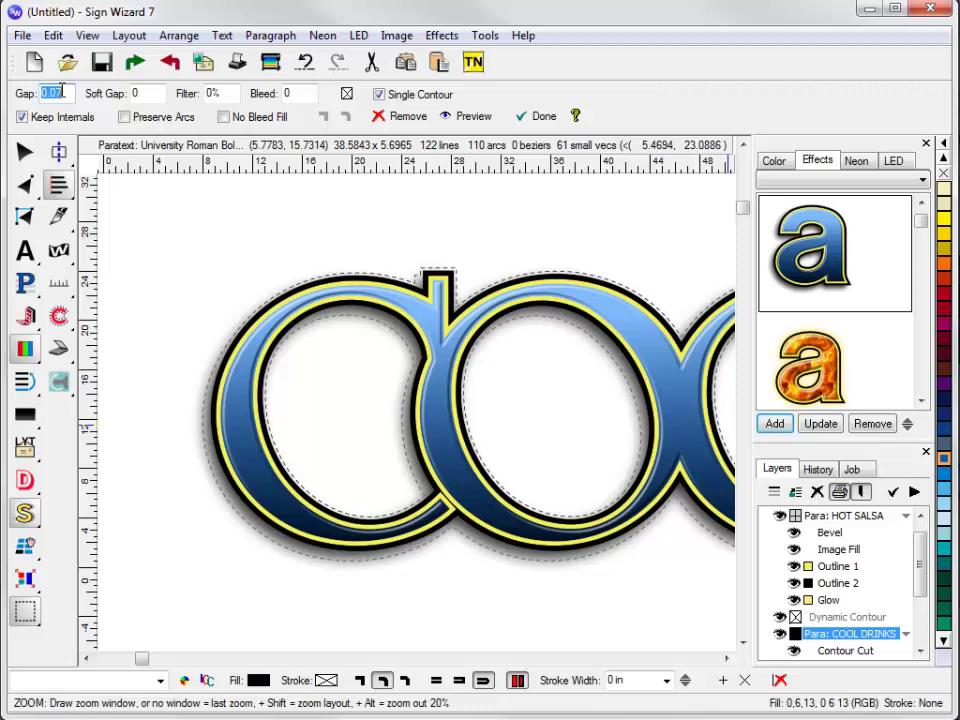
pyautogui.scroll(1, 63, 91)
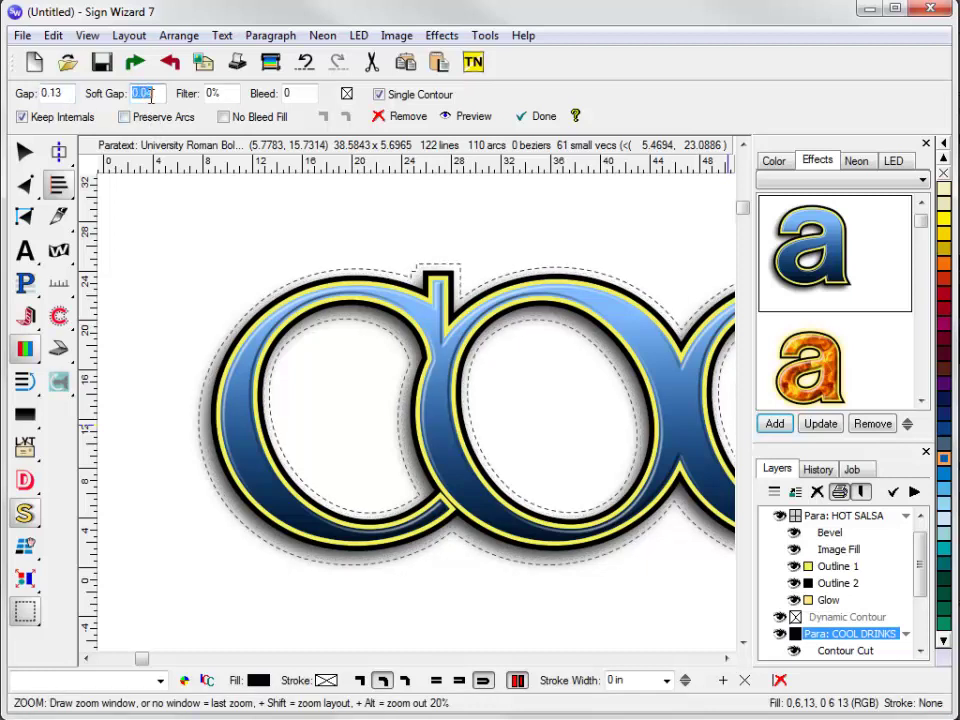
pyautogui.scroll(1, 148, 97)
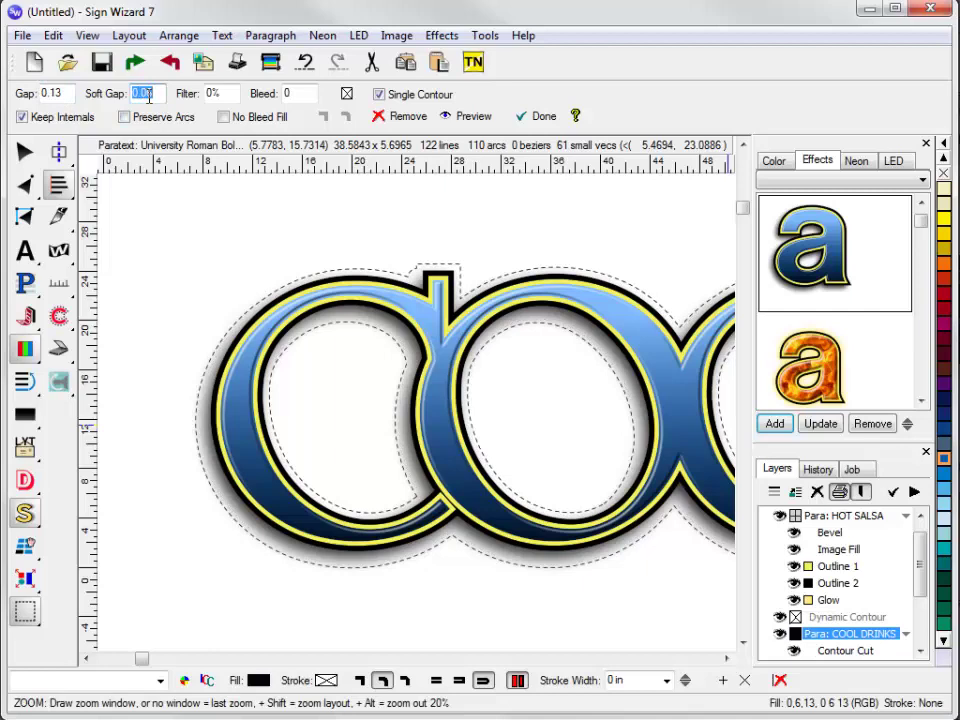
pyautogui.click(541, 117)
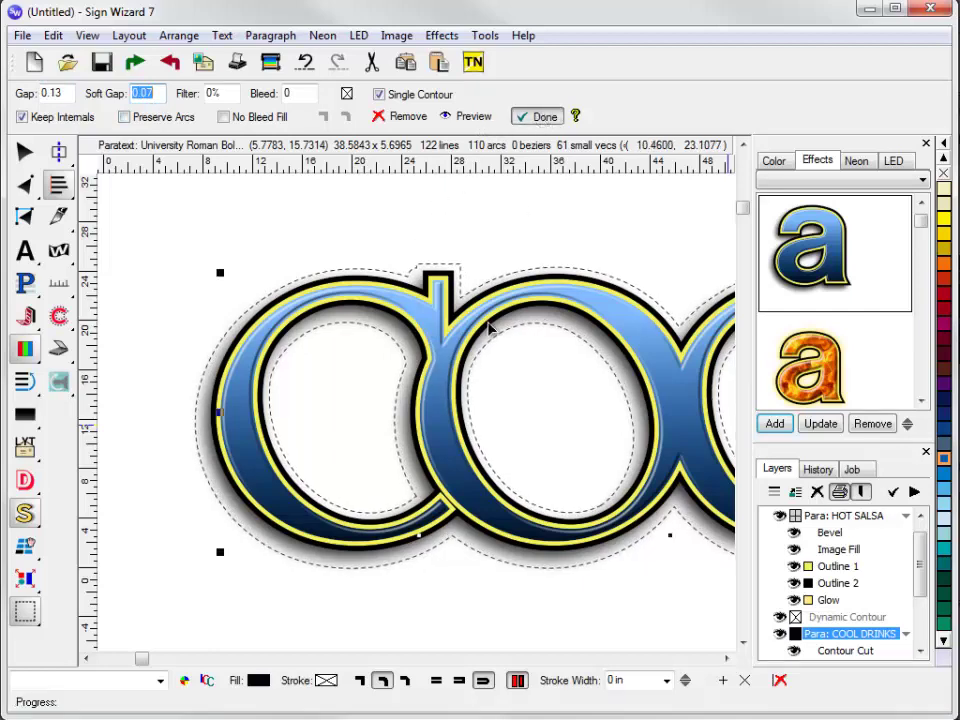
# Move COOL DRINKS with its contour to about X 6.61, Y 20.24 and inspect the cut line around the D and R up close
pyautogui.rightClick(464, 314)
pyautogui.moveTo(470, 357)
pyautogui.mouseDown()
pyautogui.moveTo(481, 332)
pyautogui.moveTo(478, 368)
pyautogui.mouseUp()
pyautogui.moveTo(379, 296); pyautogui.dragTo(530, 415)
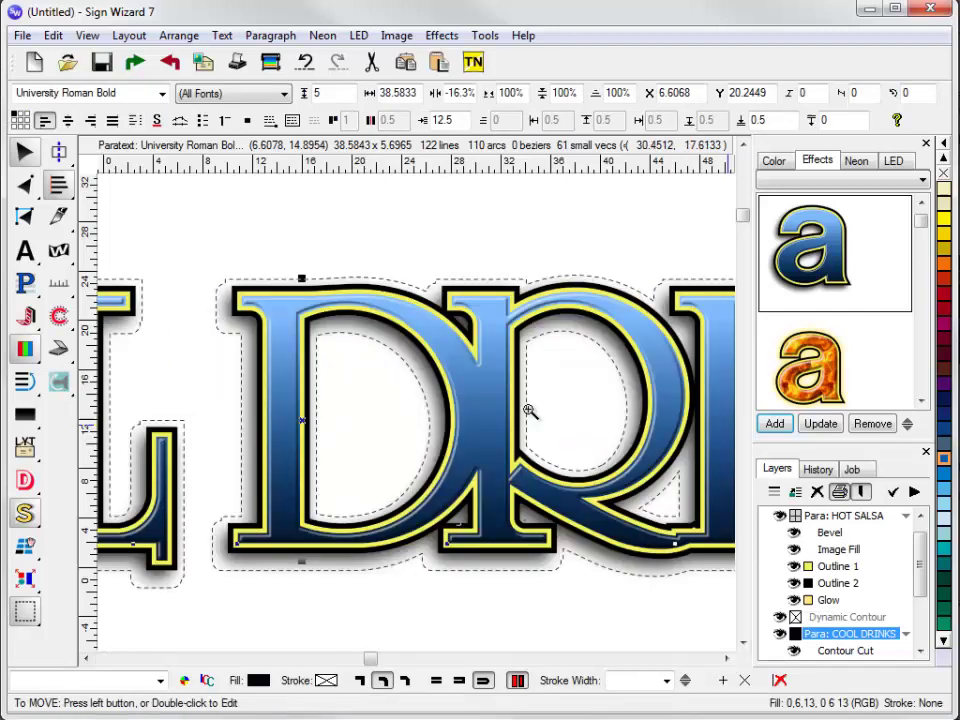
pyautogui.rightClick(530, 410)
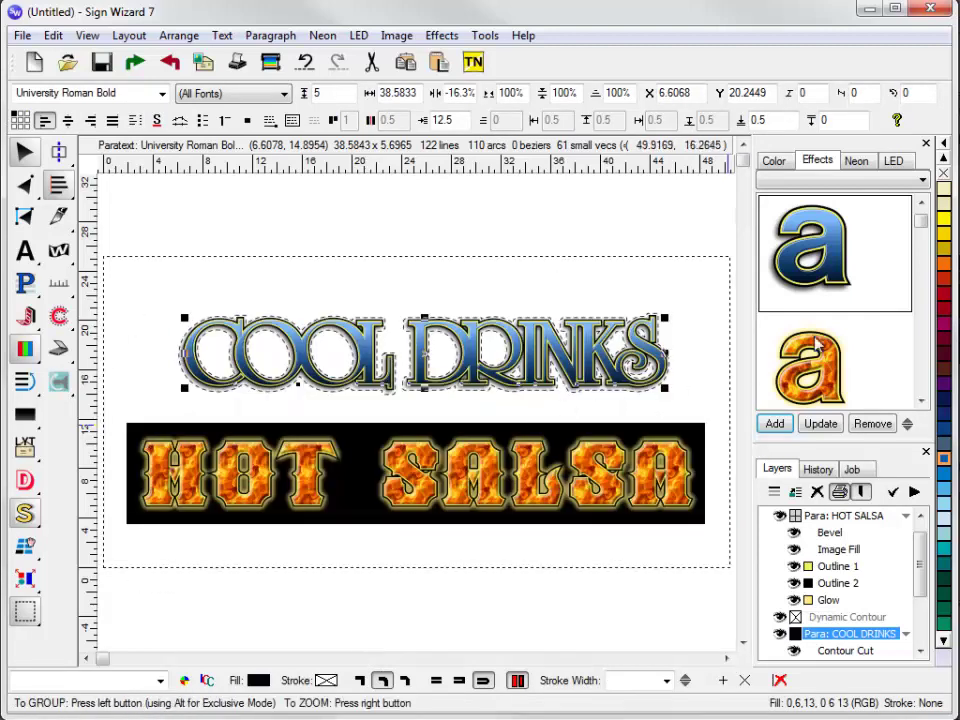
# Move HOT SALSA to about X 3.53, Y 10.24 on the black rectangle, inspect its glowing letters up close and clear the selection
pyautogui.click(441, 35)
pyautogui.click(443, 36)
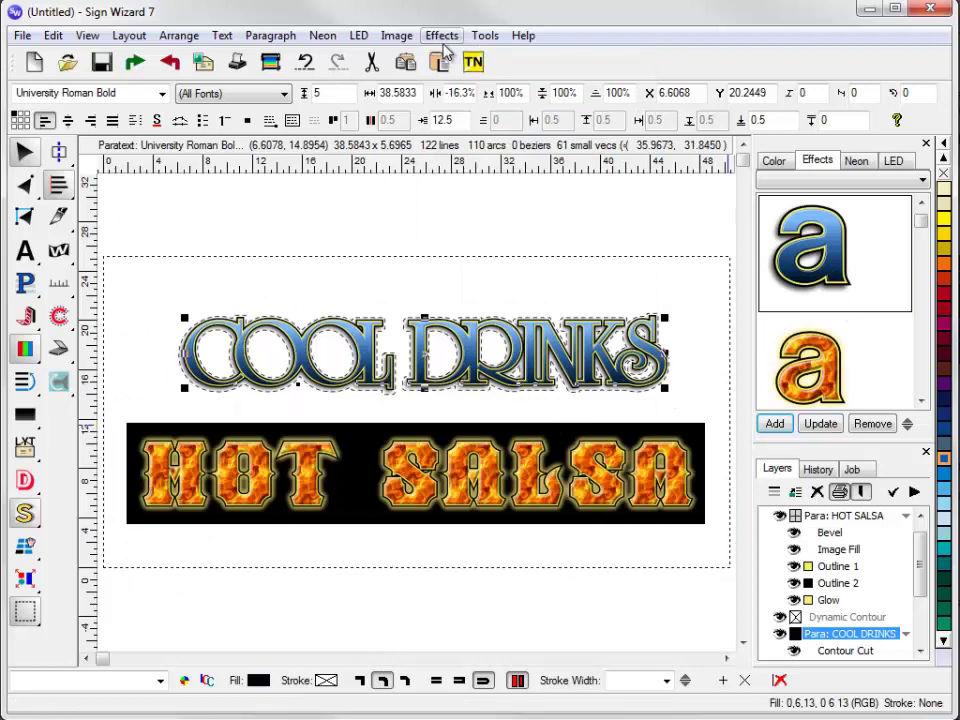
pyautogui.click(420, 475)
pyautogui.moveTo(420, 475); pyautogui.dragTo(429, 476)
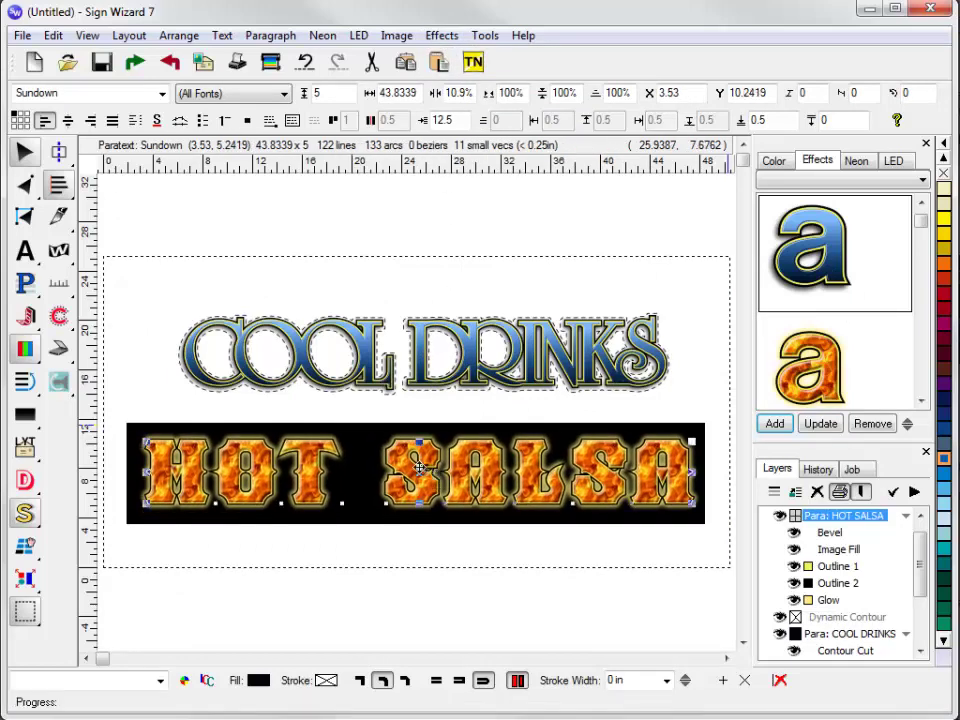
pyautogui.moveTo(305, 393); pyautogui.dragTo(552, 545)
pyautogui.click(559, 547)
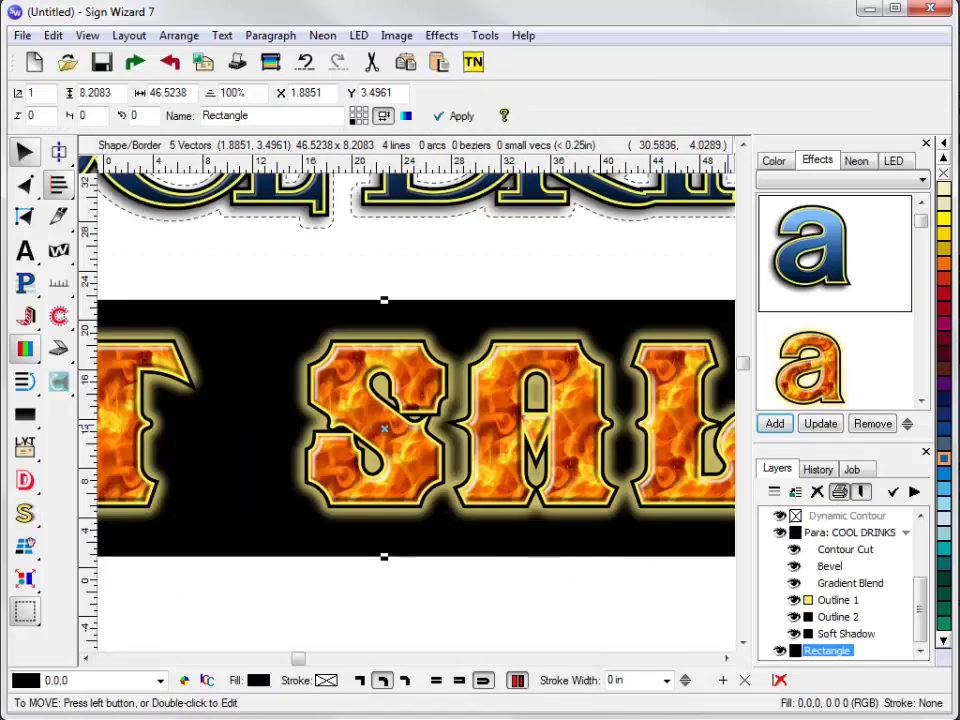
pyautogui.rightClick(558, 549)
pyautogui.click(672, 543)
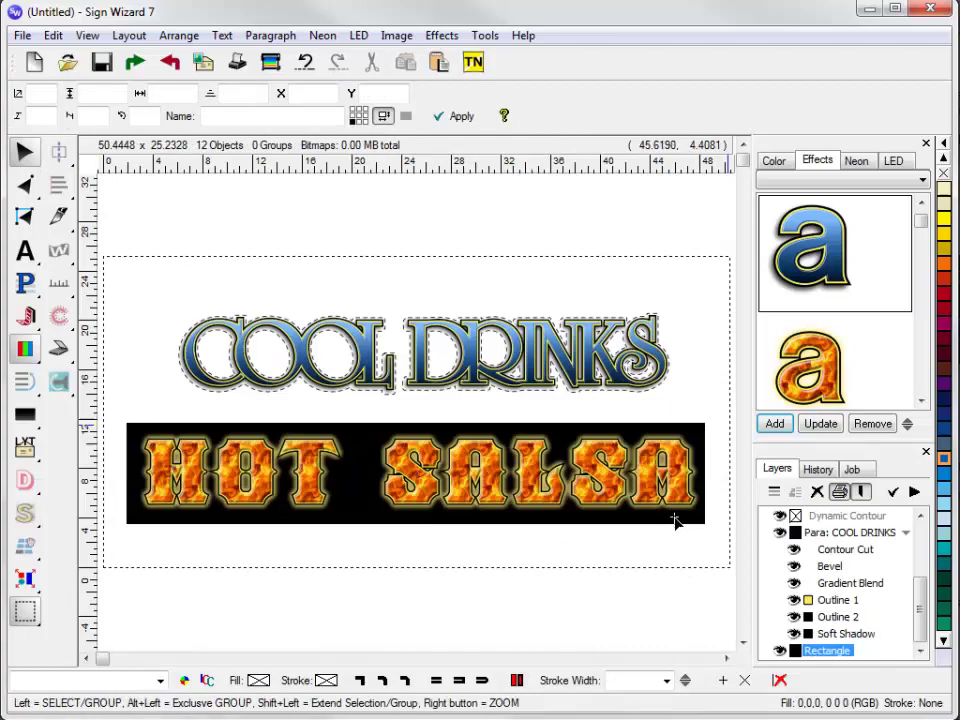